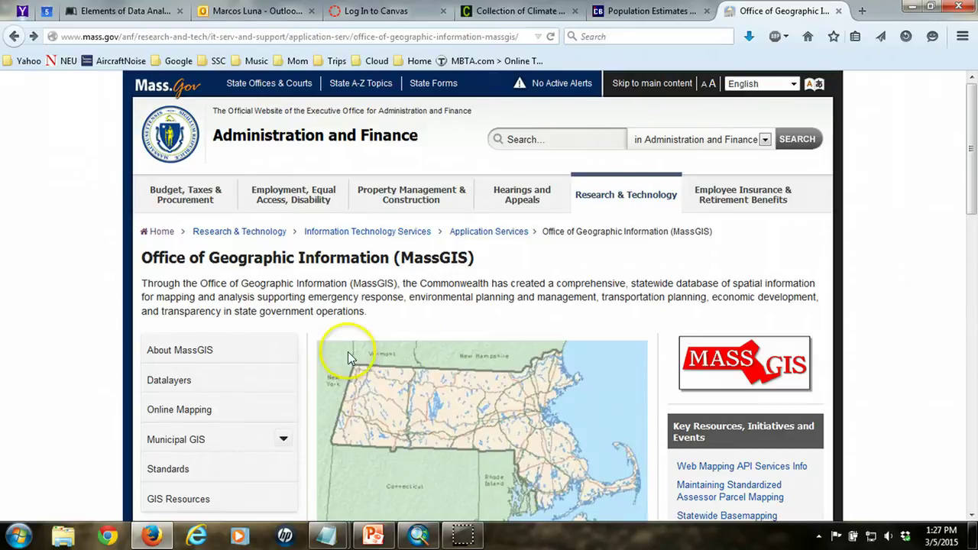
Step: Open the Digital Terrain Model (DTM) Files page from the Physical Resources section of the MassGIS Datalayers list
left_click(169, 381)
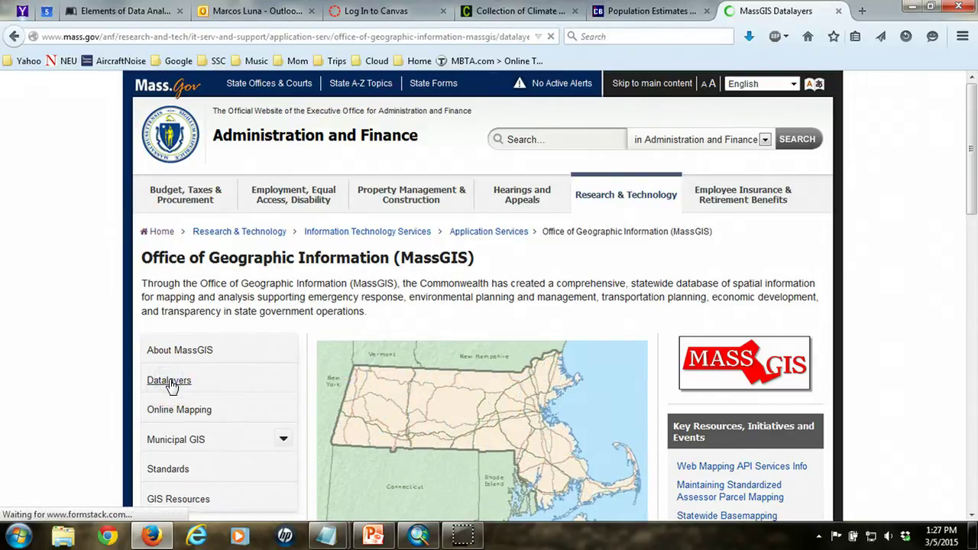
scroll(360, 382, "down", 2)
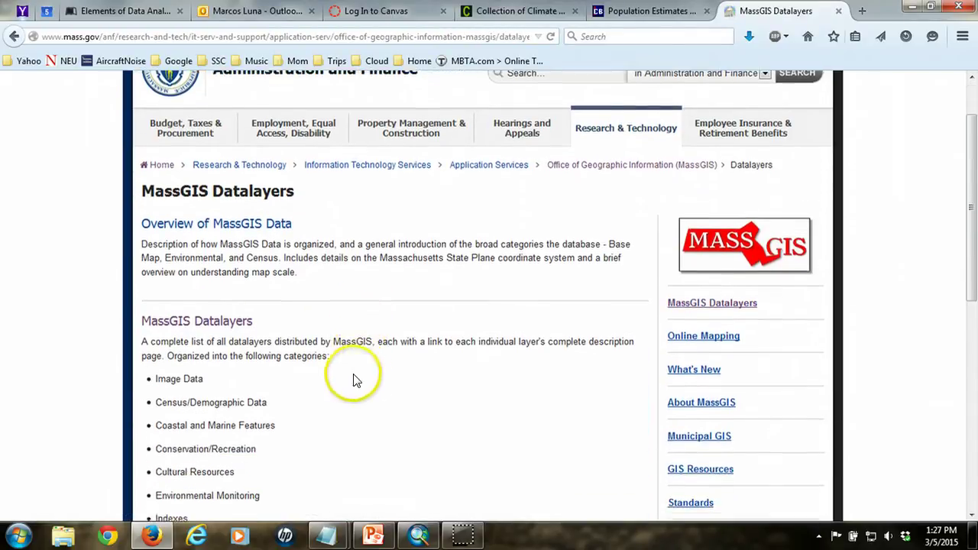
left_click(220, 328)
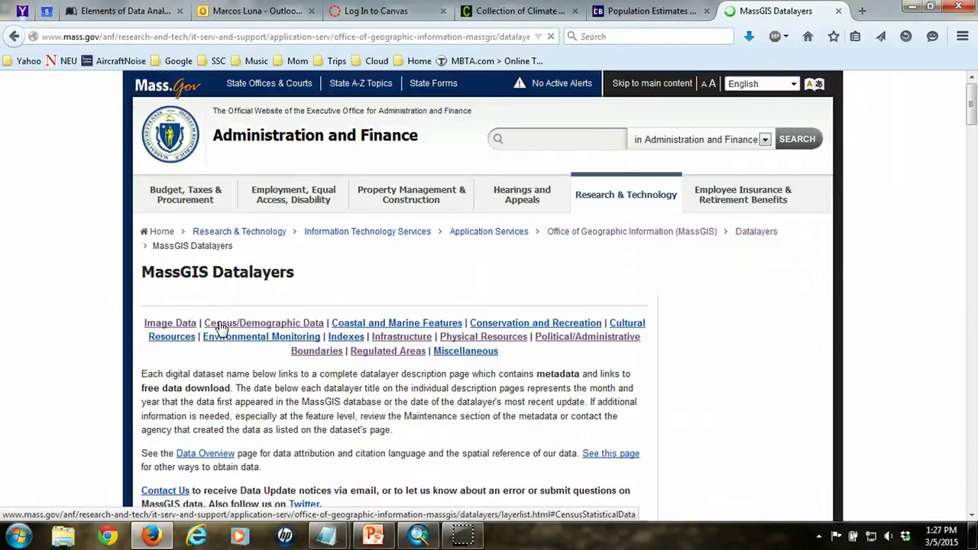
left_click(895, 400)
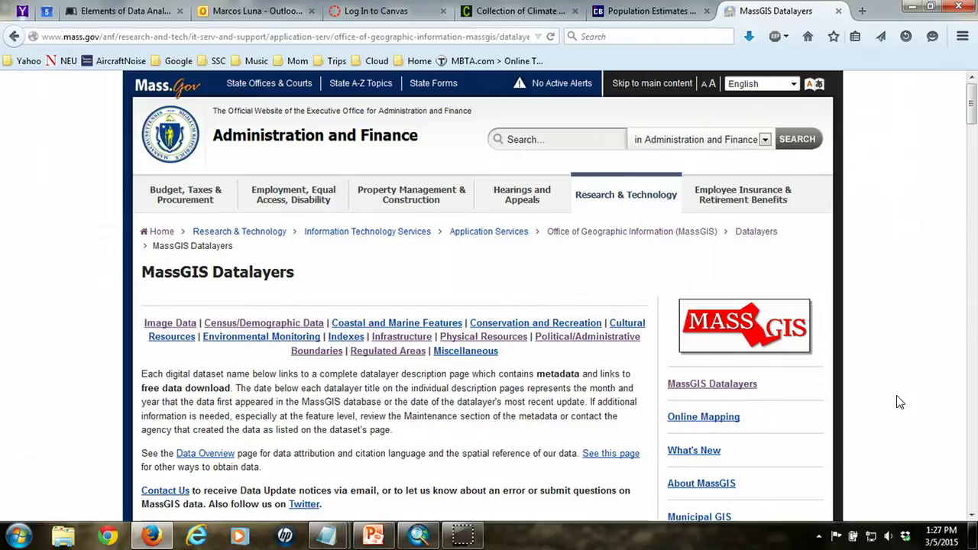
left_click(502, 343)
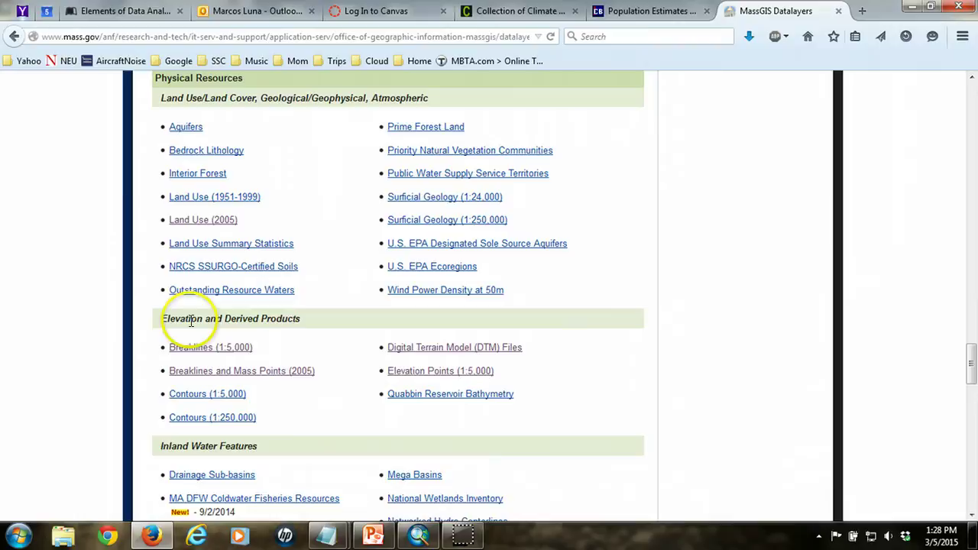
left_click(458, 350)
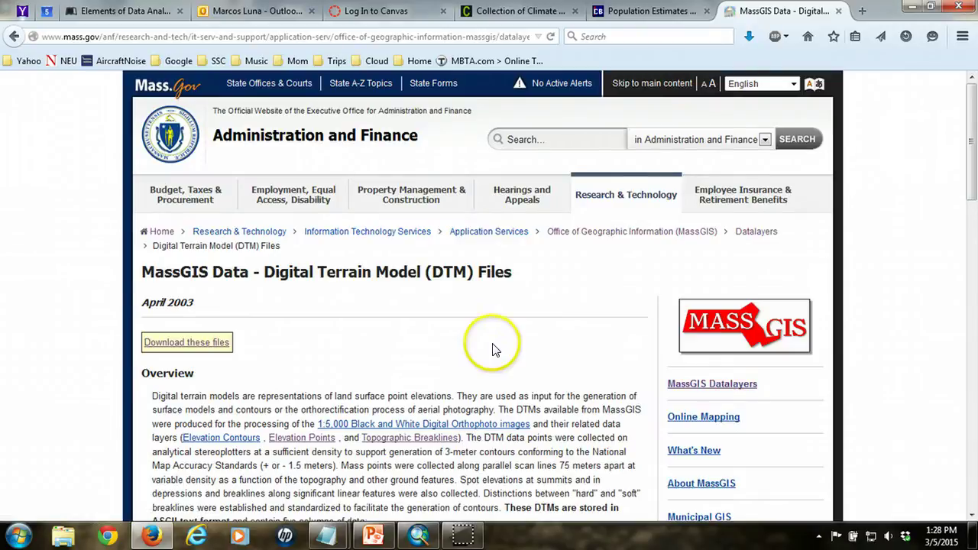
Step: Read the DTM overview, covering the data columns, breakline keywords, point type codes and tile naming convention
scroll(612, 317, "down", 2)
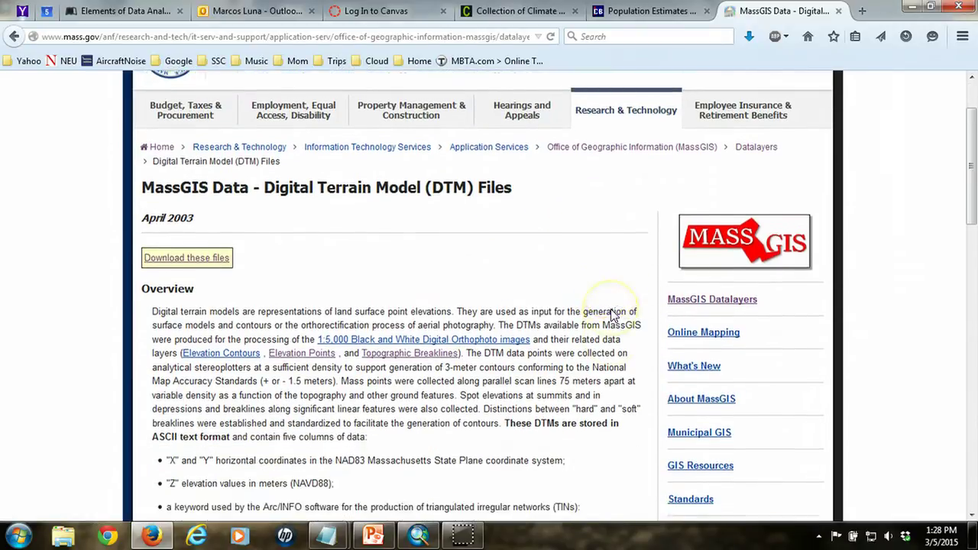
scroll(611, 315, "down", 1)
left_click(620, 389)
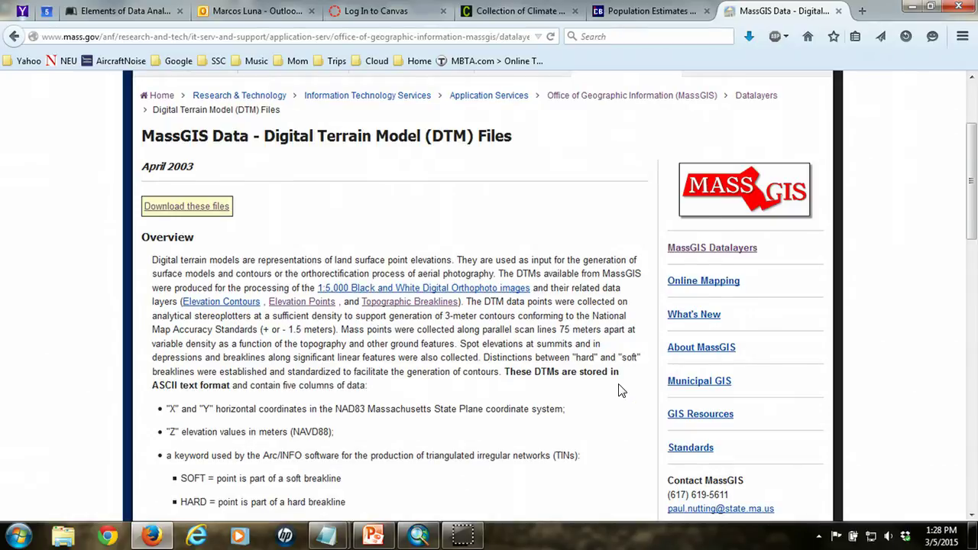
scroll(622, 390, "down", 6)
left_click(621, 372)
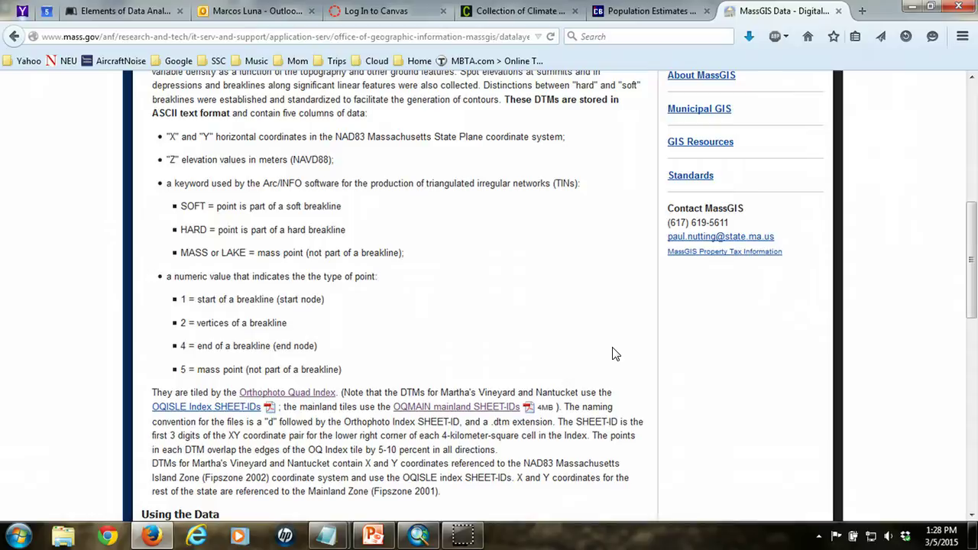
left_click(558, 307)
left_click(545, 304)
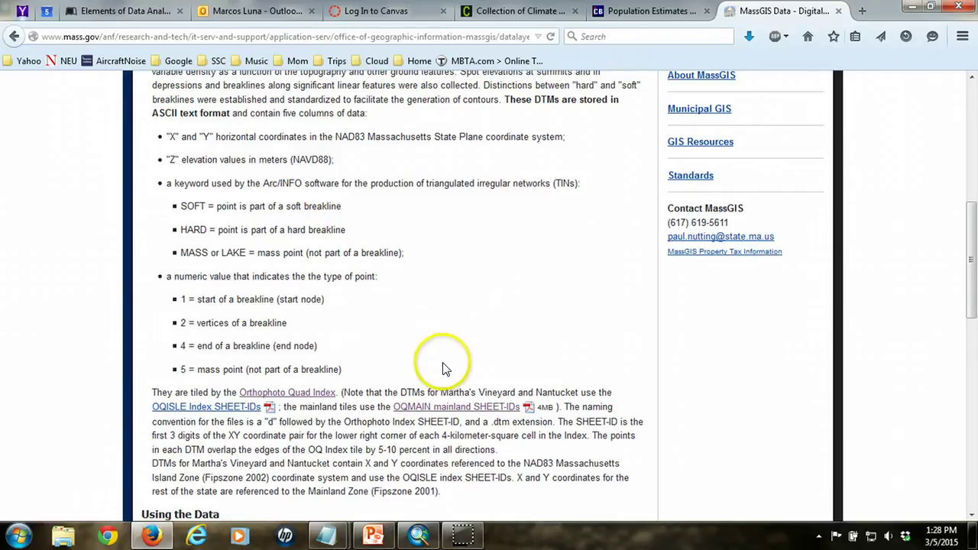
Step: Open the OQMAIN mainland SHEET-IDs index PDF with Adobe Acrobat
left_click(449, 411)
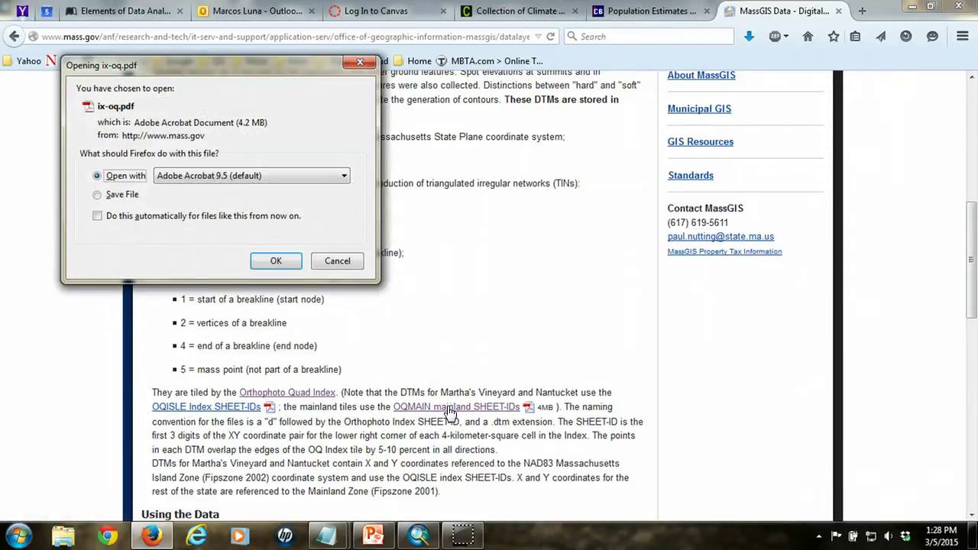
left_click(281, 268)
left_click(278, 264)
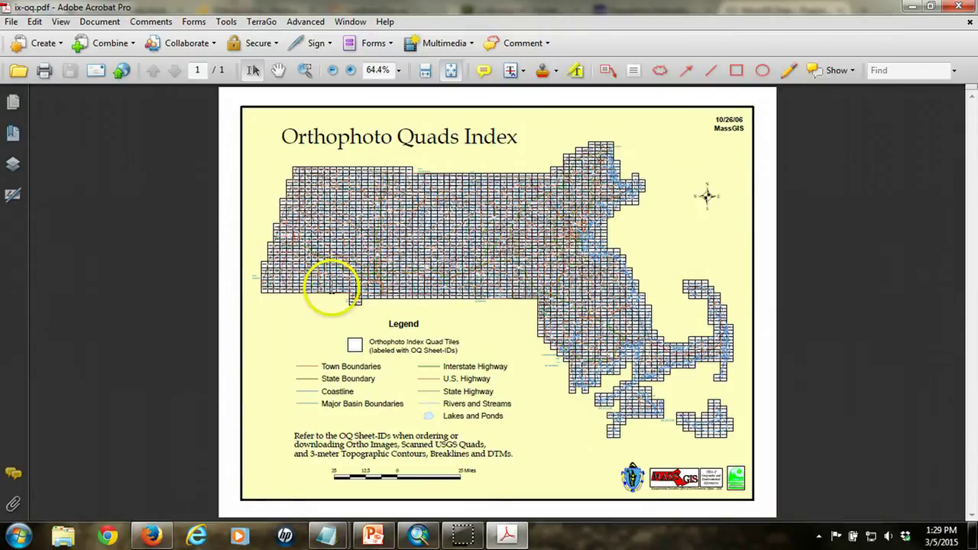
Step: Copy the sheet ID 253914 from the tile just east of the Salem label on the Orthophoto Quads Index
left_click(306, 71)
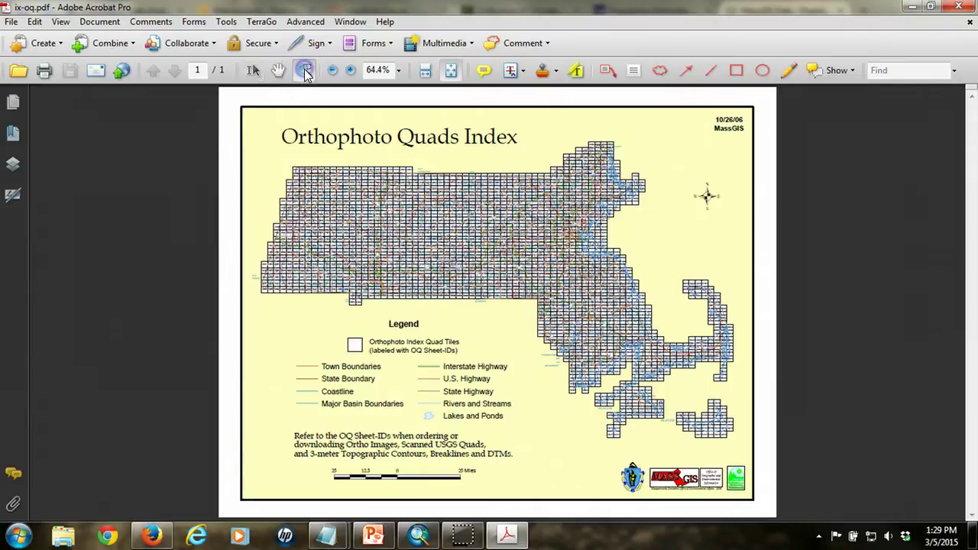
left_click_drag(566, 189, 633, 241)
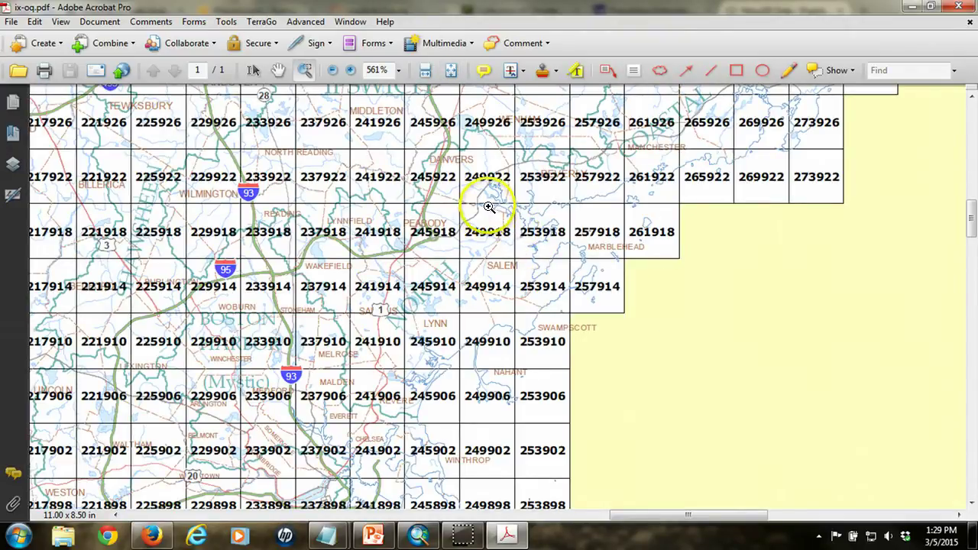
left_click_drag(487, 200, 655, 350)
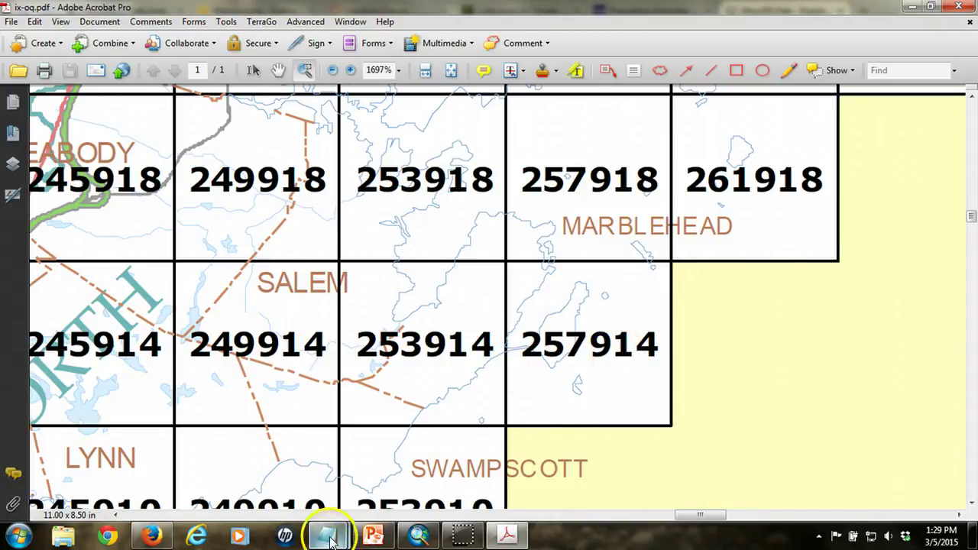
left_click(253, 70)
left_click_drag(356, 343, 497, 343)
right_click(492, 348)
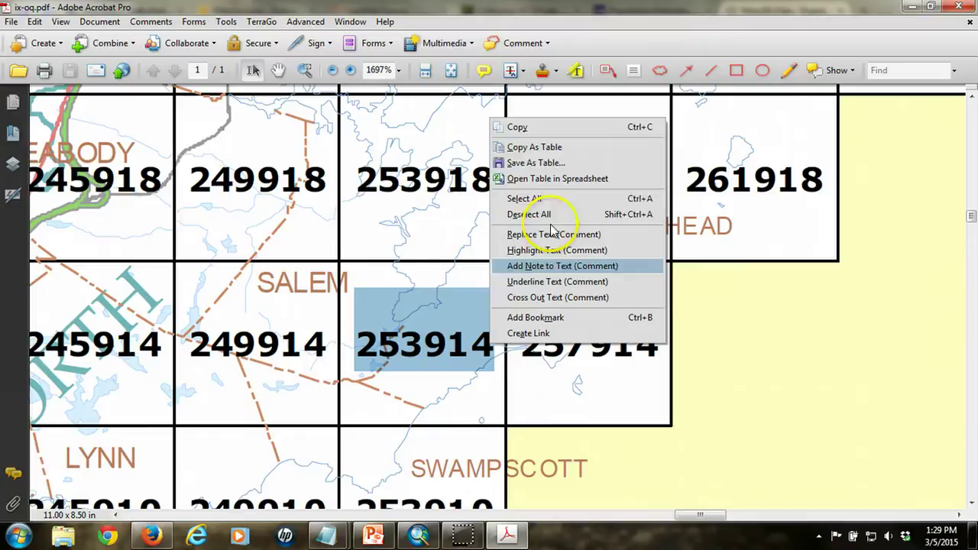
left_click(555, 129)
Step: Switch to the untitled Notepad document and paste the copied sheet ID 253914 into it
left_click(327, 535)
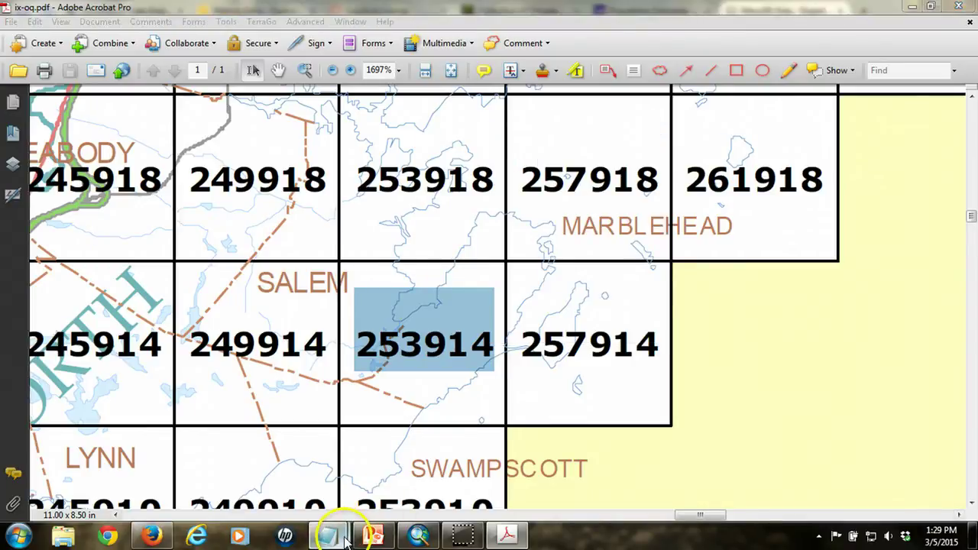
left_click(387, 470)
right_click(690, 251)
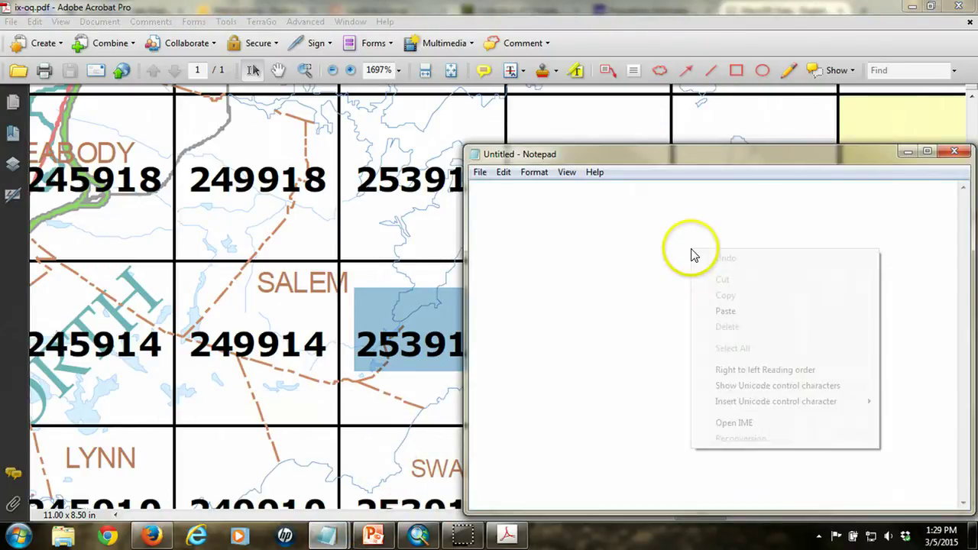
left_click(746, 319)
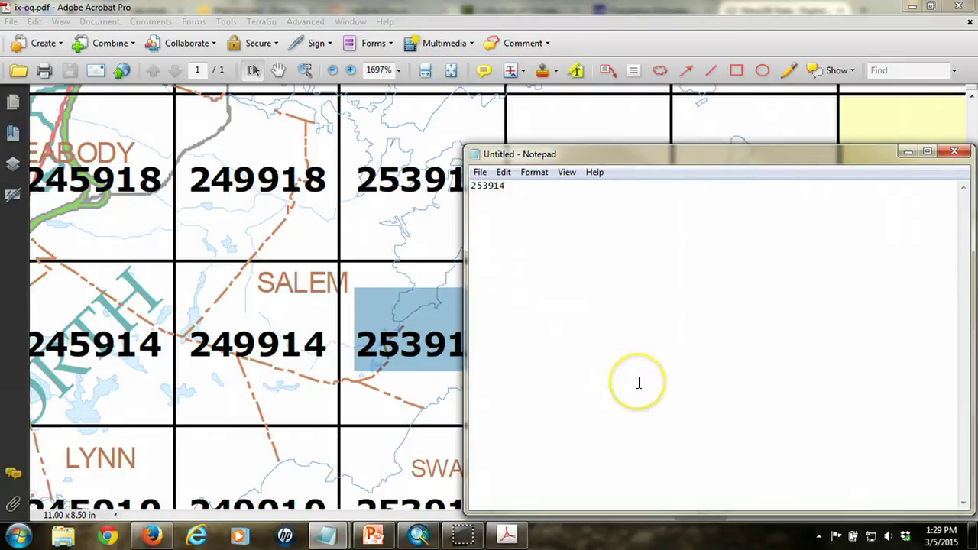
left_click_drag(642, 378, 601, 273)
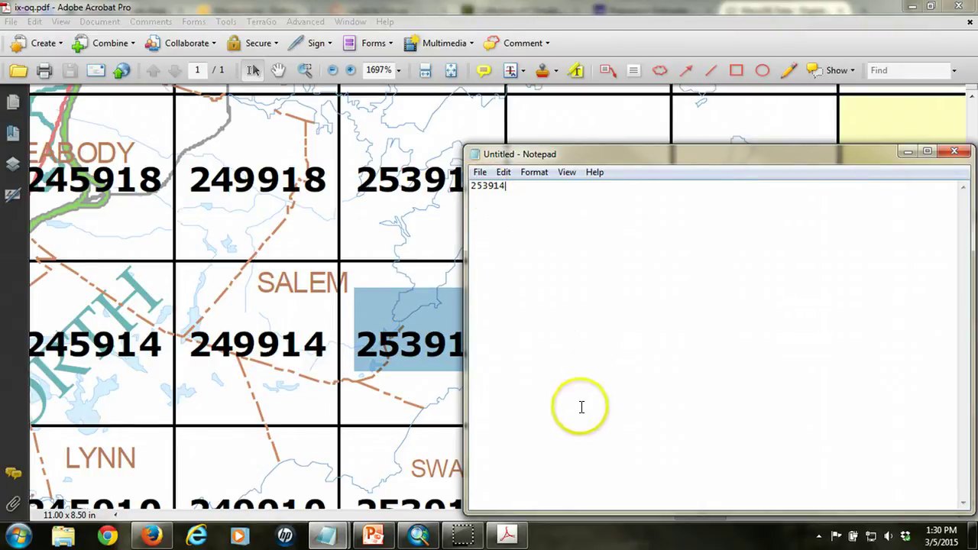
Step: Switch to Firefox and open the DTM files download page, going back and reopening it to restore the zip file list
left_click(152, 535)
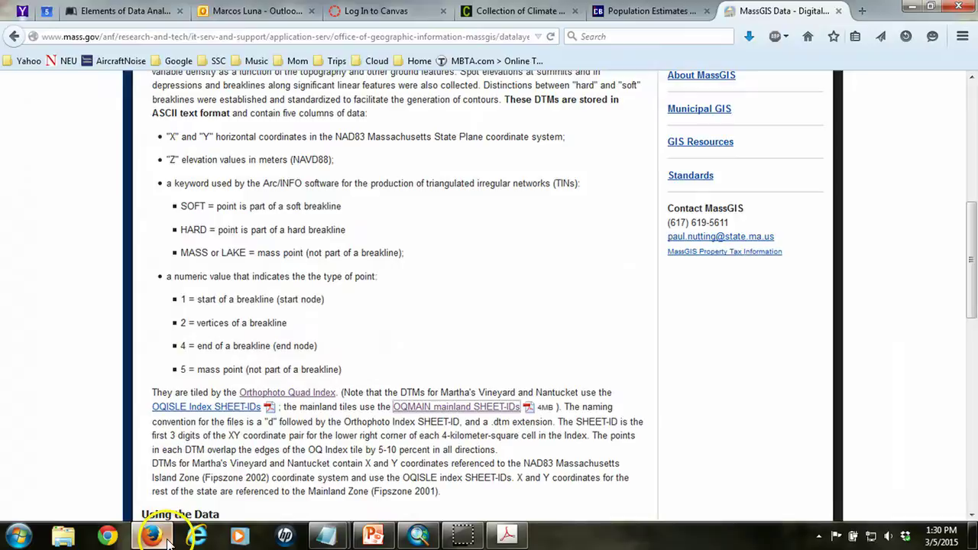
scroll(507, 273, "up", 8)
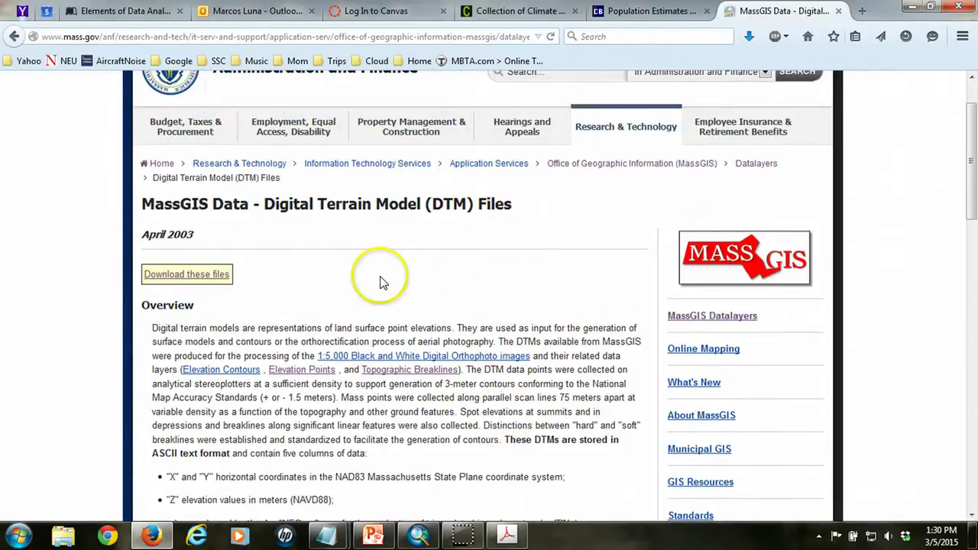
left_click(187, 275)
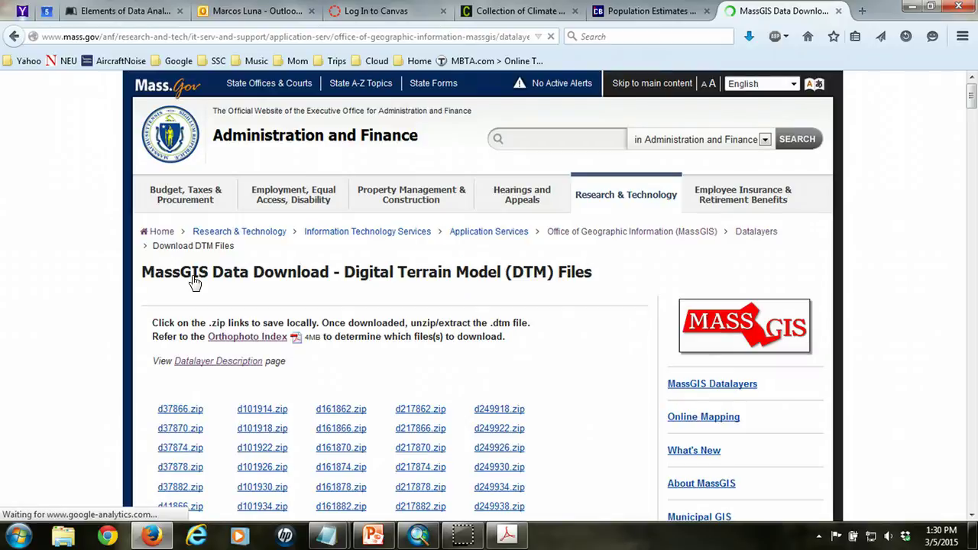
scroll(590, 400, "down", 3)
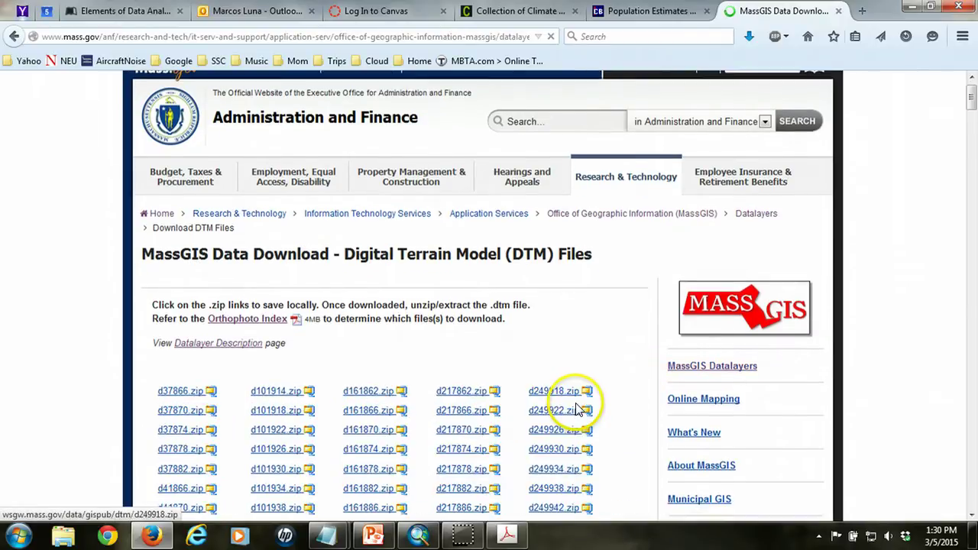
scroll(616, 374, "down", 2)
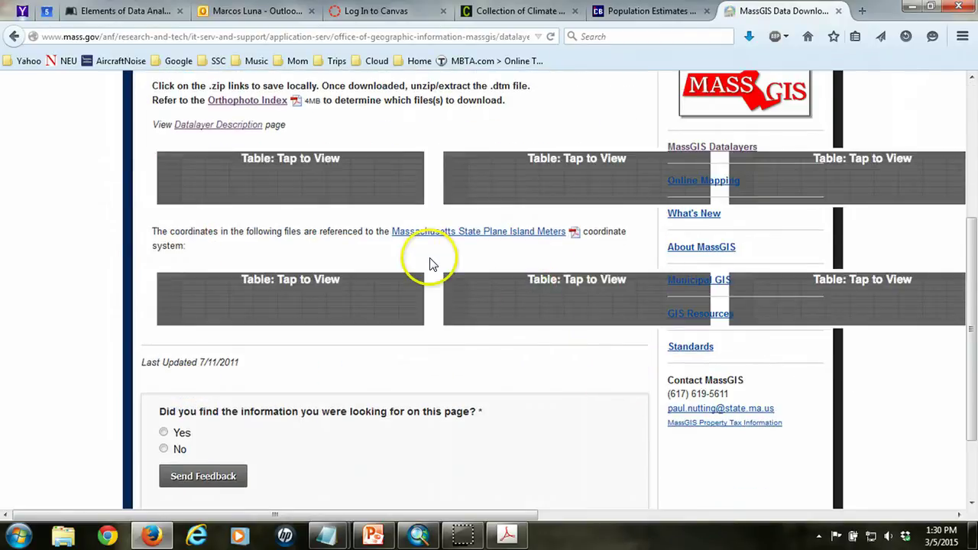
left_click(13, 37)
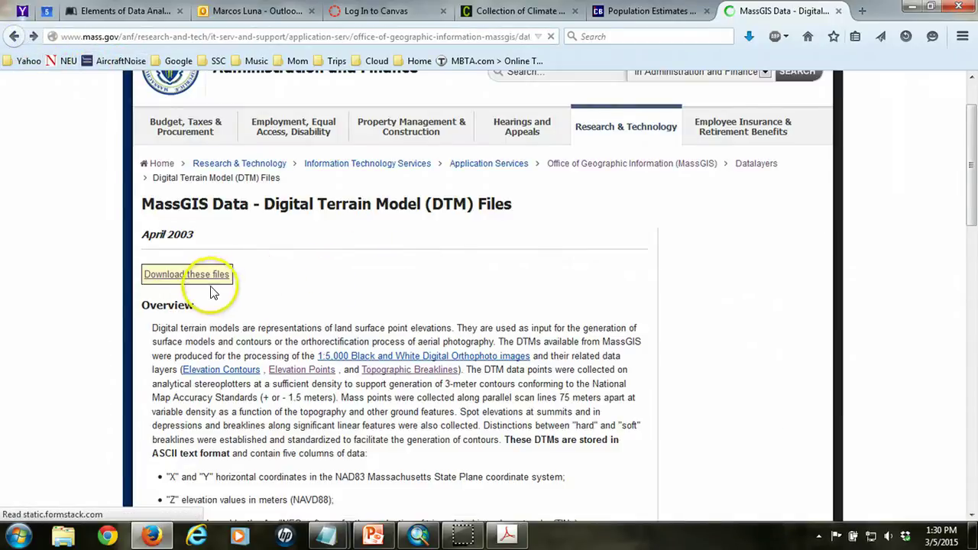
left_click(198, 279)
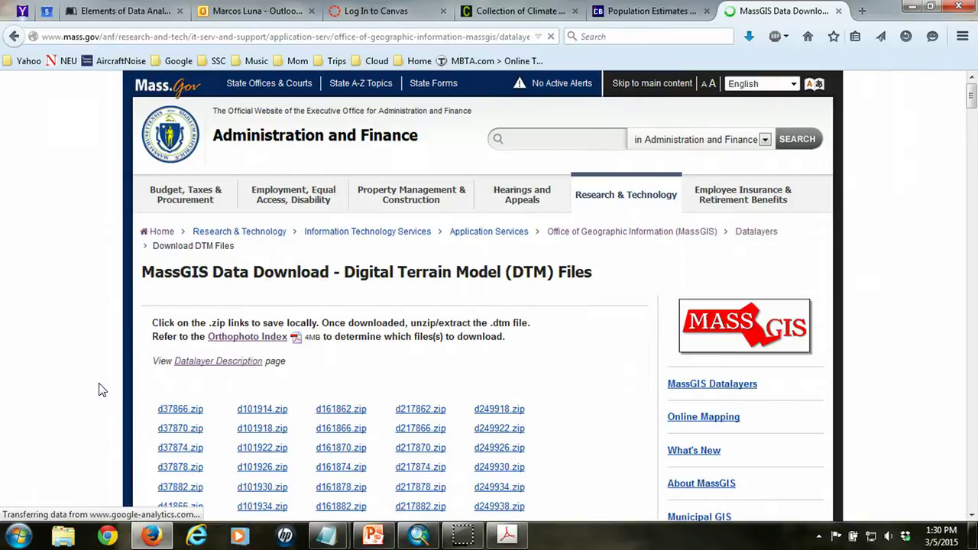
scroll(117, 268, "down", 3)
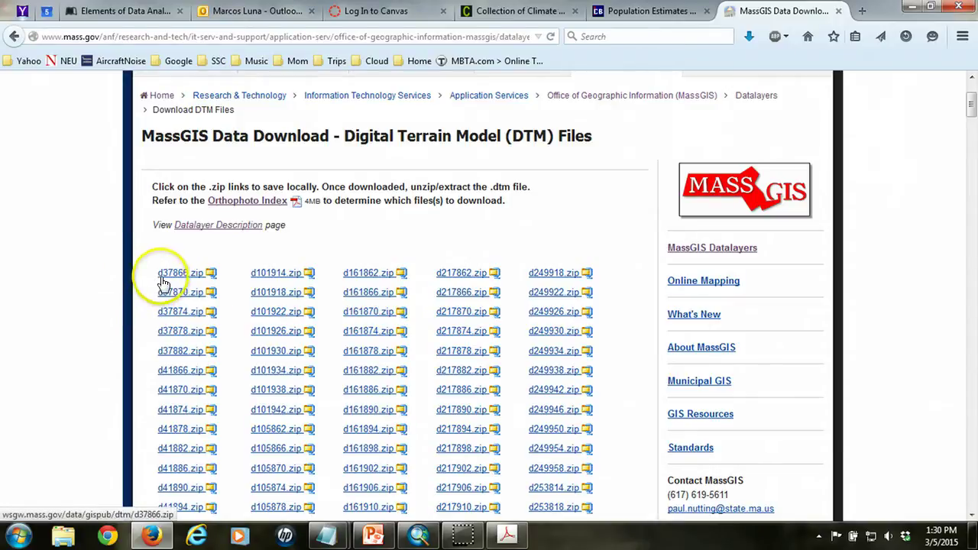
Step: Switch to the untitled Notepad document and copy the sheet ID 253914
mouse_move(319, 541)
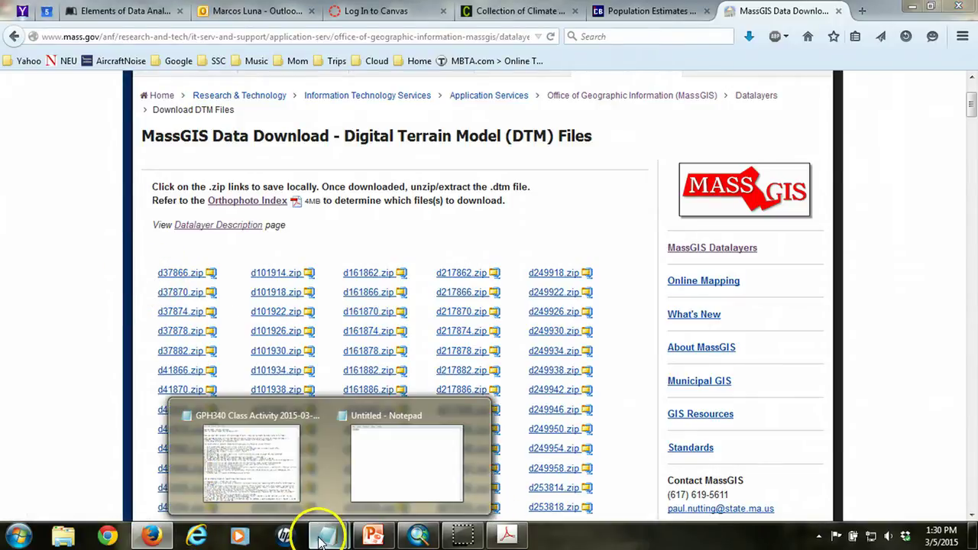
left_click(393, 468)
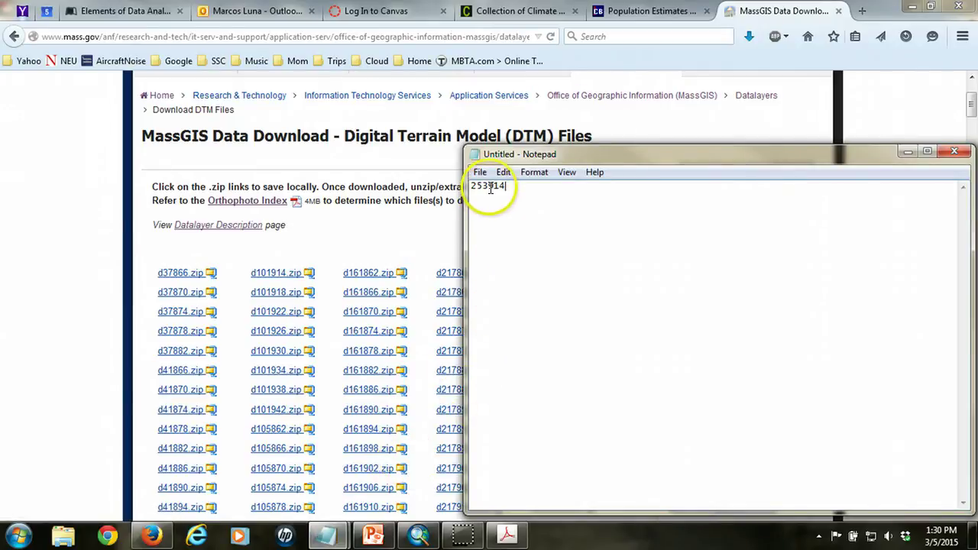
double_click(490, 187)
right_click(491, 193)
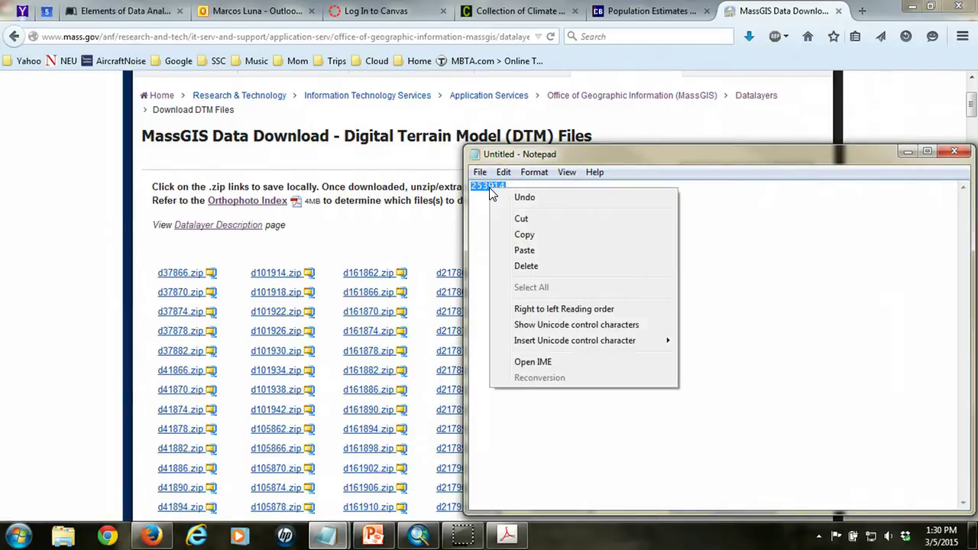
left_click(535, 234)
Step: Return to Firefox and search the DTM download page for the copied sheet ID 253914
left_click(66, 252)
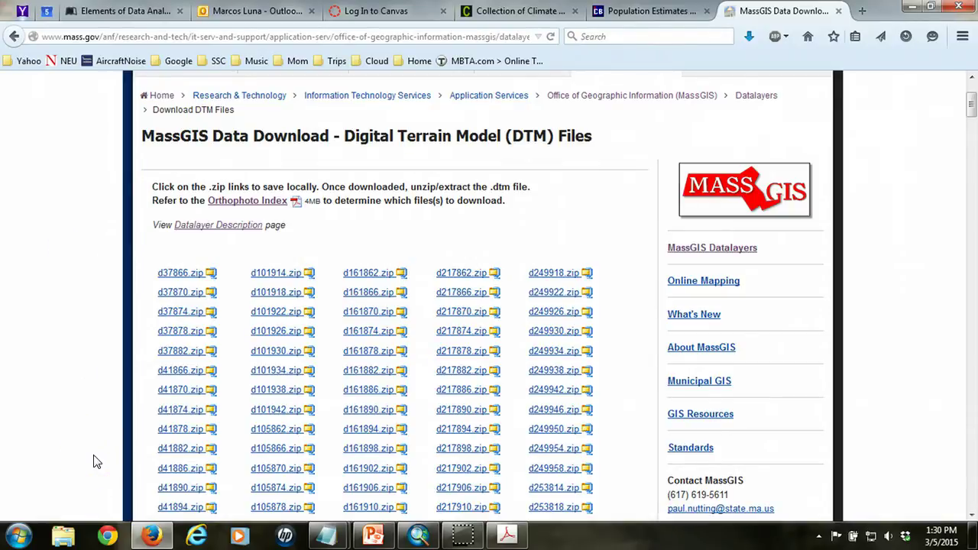
key("ctrl+f")
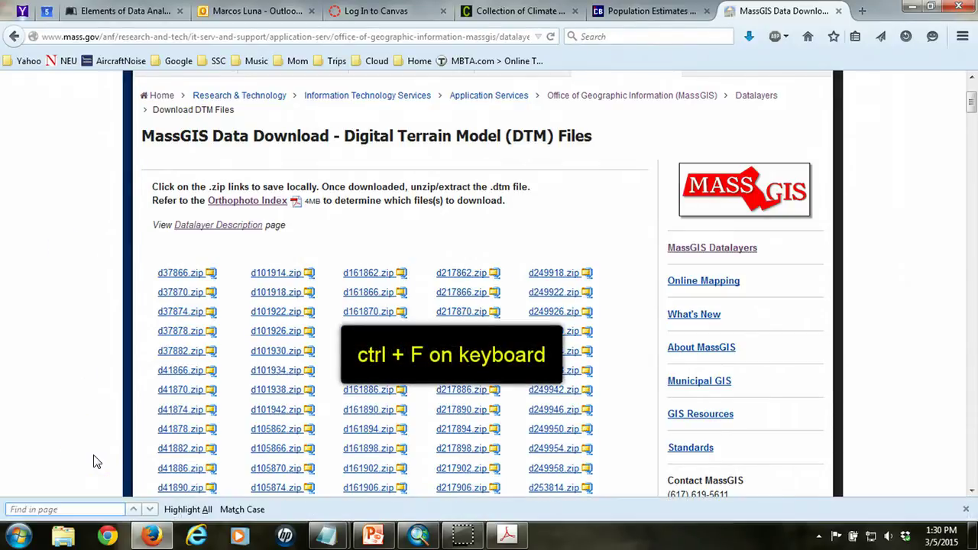
right_click(66, 509)
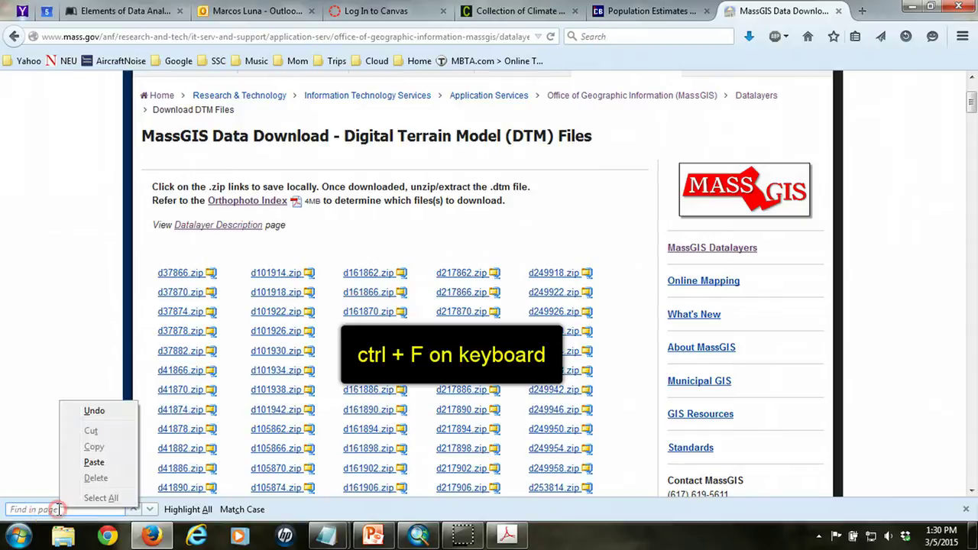
left_click(95, 463)
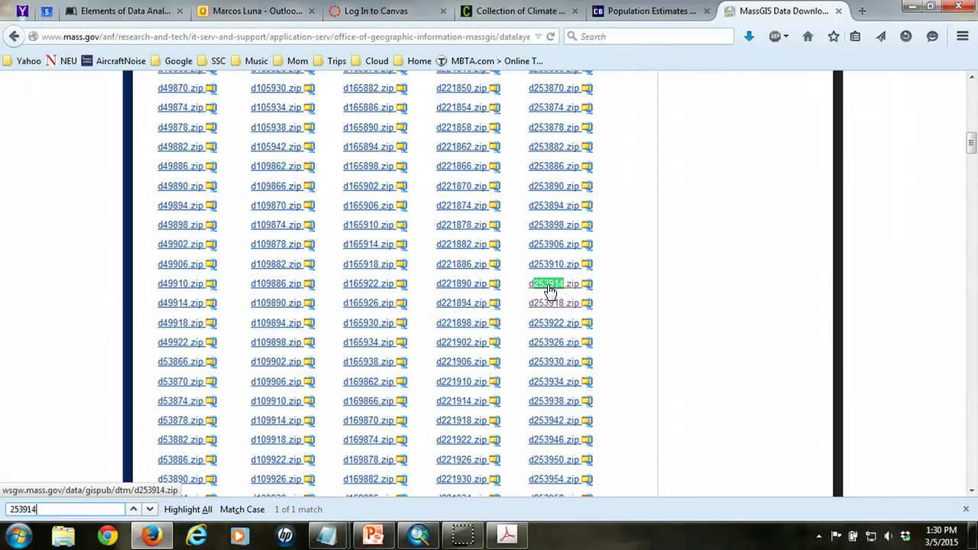
Step: Download d253914.zip from the DTM file list and save it in the Marblehead folder on the Desktop
left_click(550, 288)
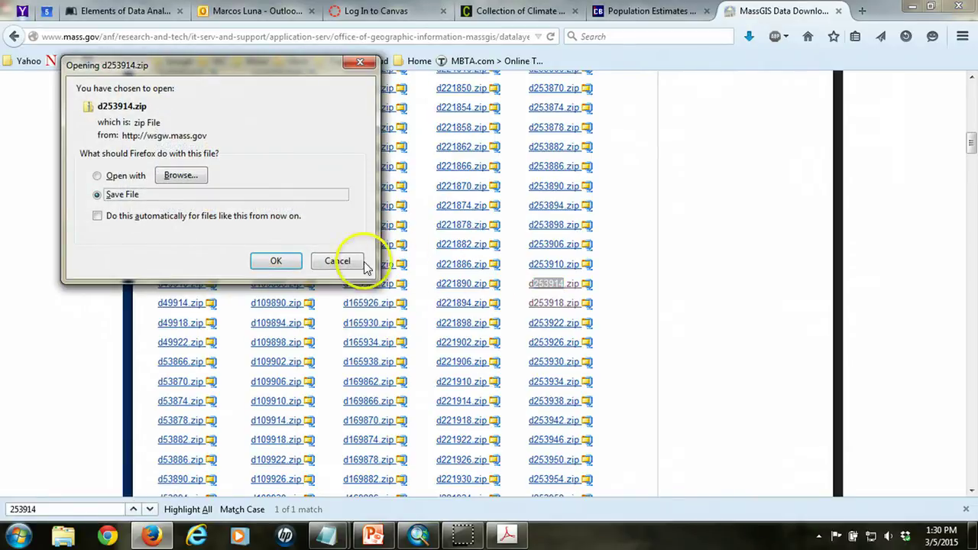
left_click(276, 262)
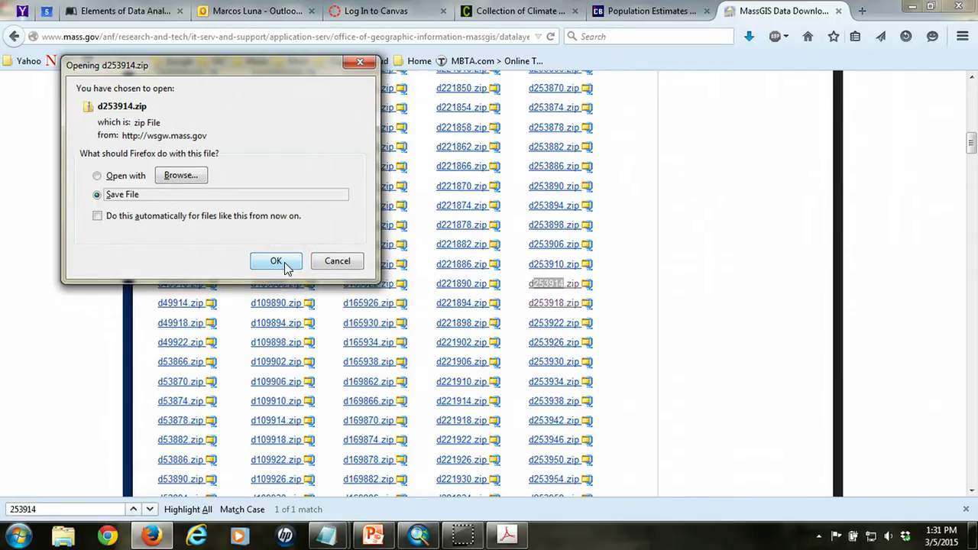
left_click(276, 261)
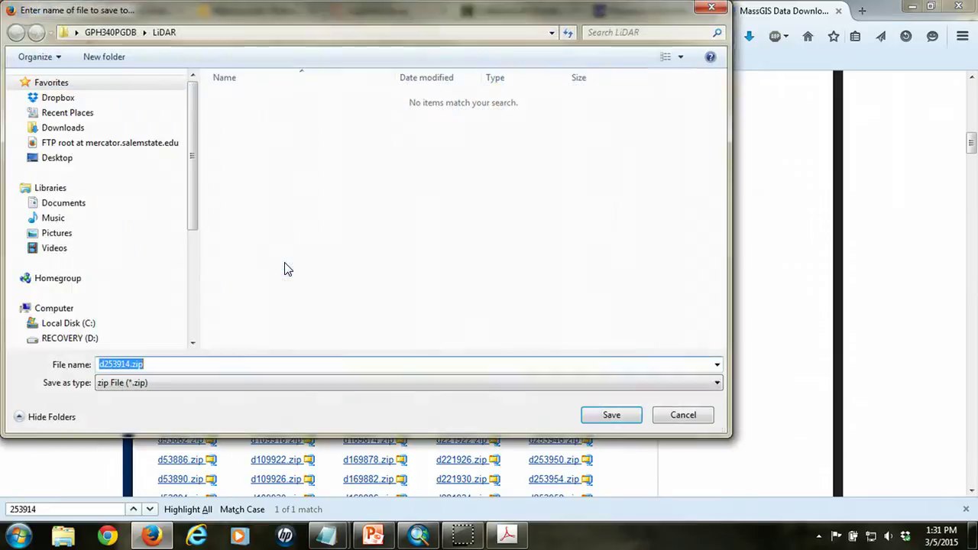
left_click(52, 157)
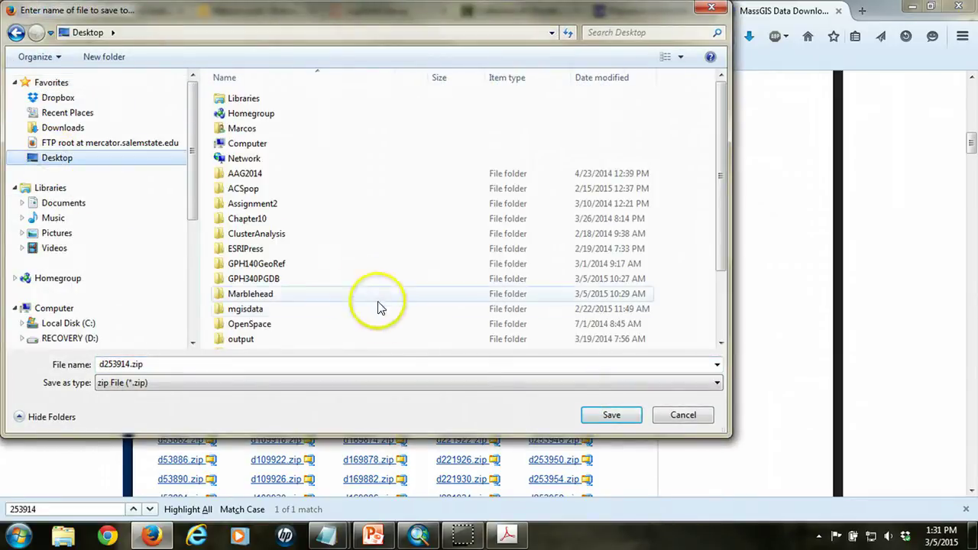
double_click(252, 295)
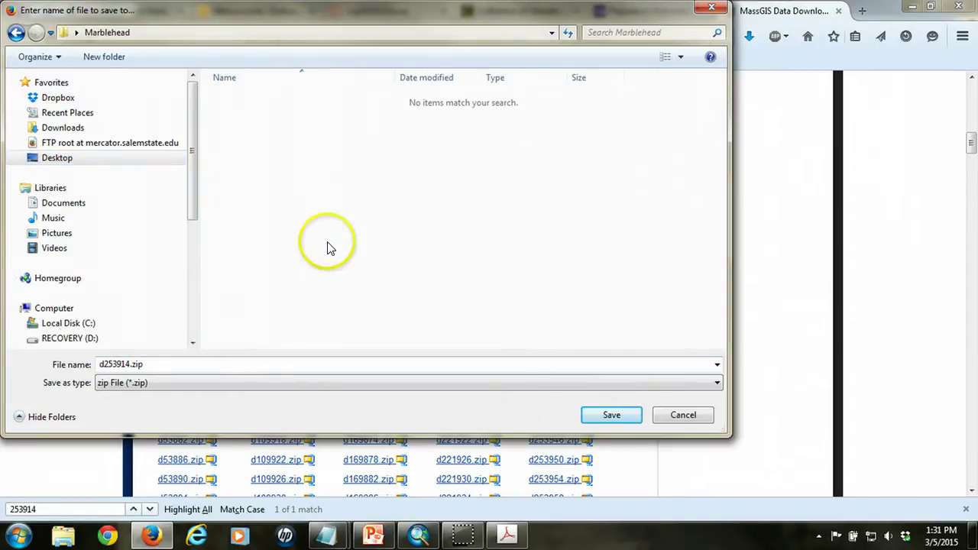
left_click(613, 414)
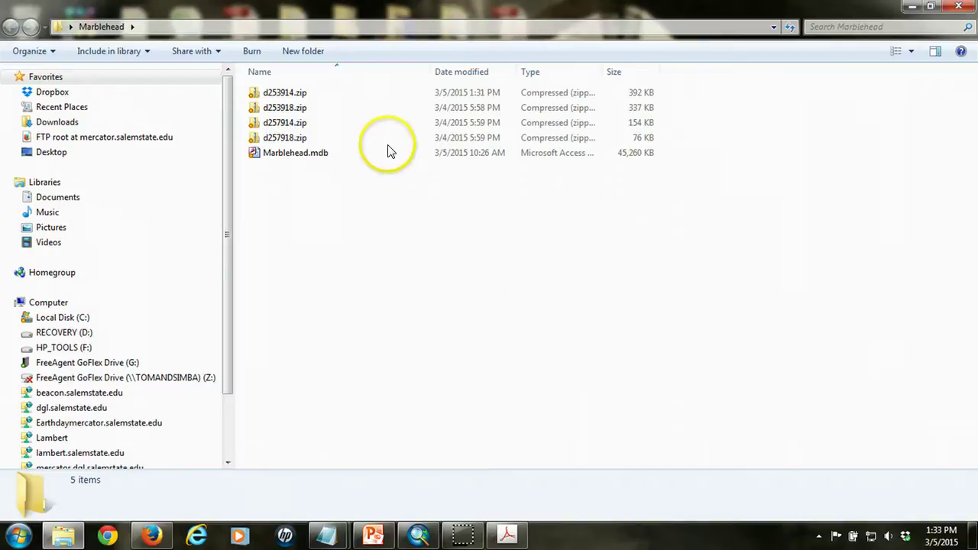
Step: Extract the four zip archives d253914, d253918, d257914 and d257918 directly into the Marblehead folder with 7-Zip
left_click(308, 95)
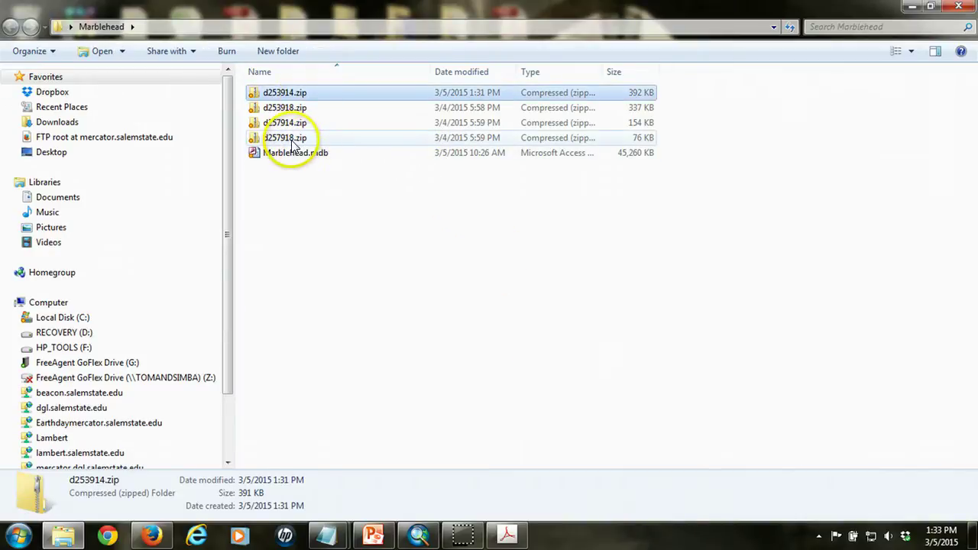
left_click(293, 140, "shift")
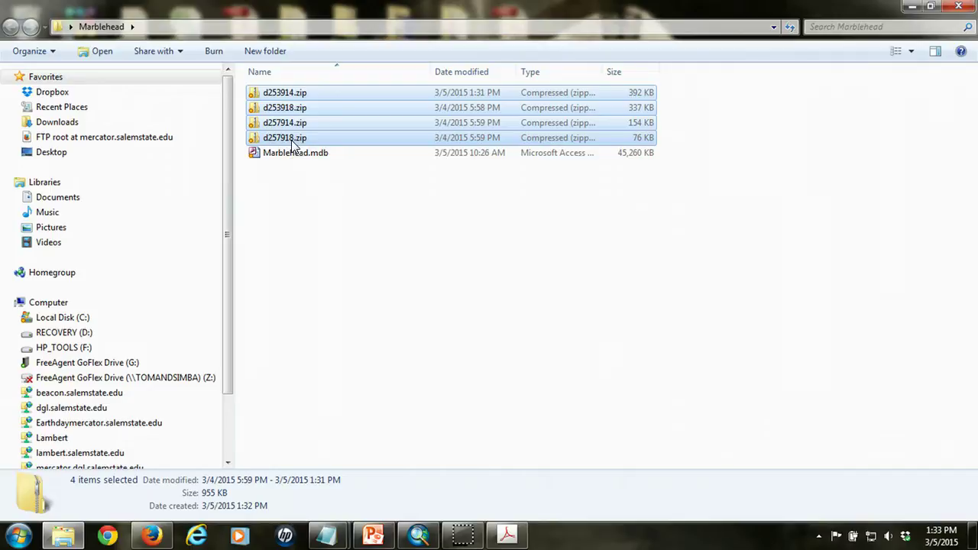
right_click(290, 139)
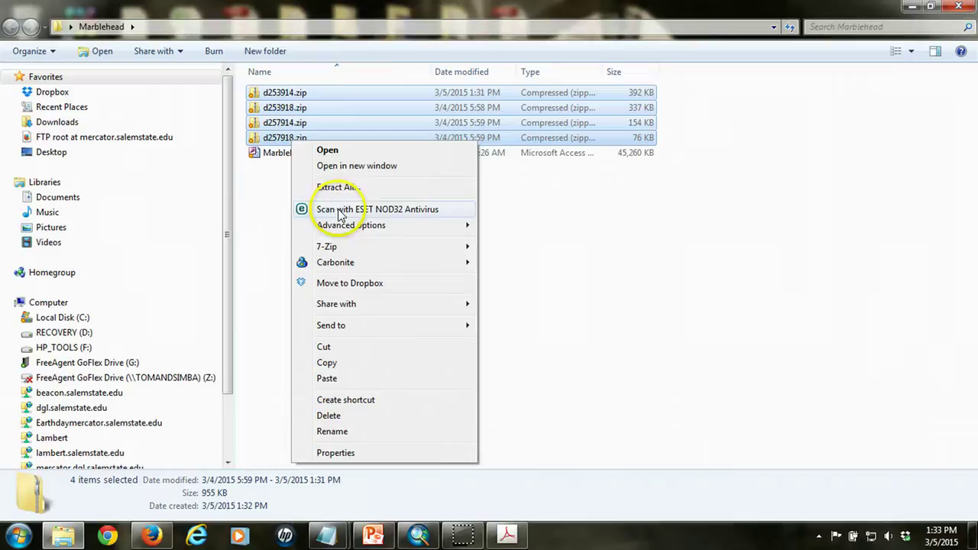
mouse_move(413, 248)
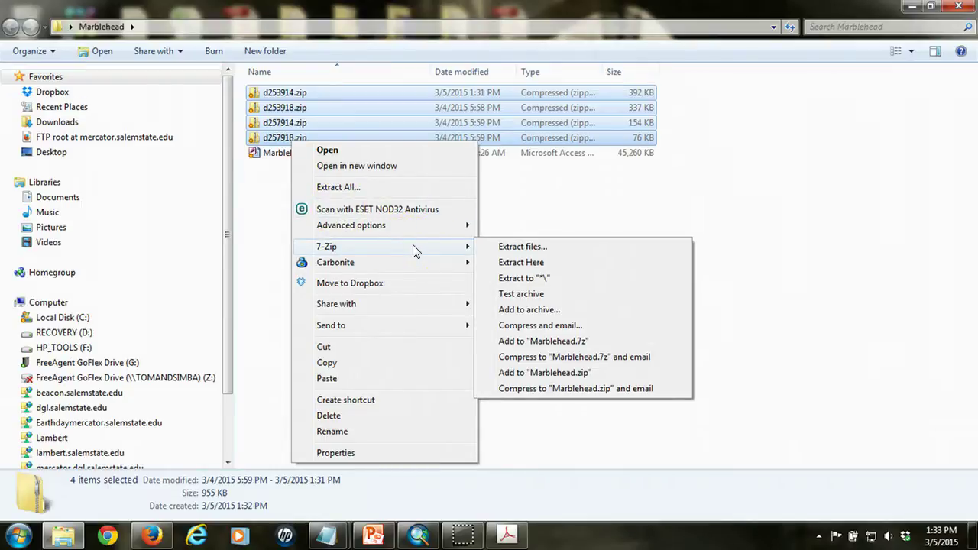
left_click(567, 264)
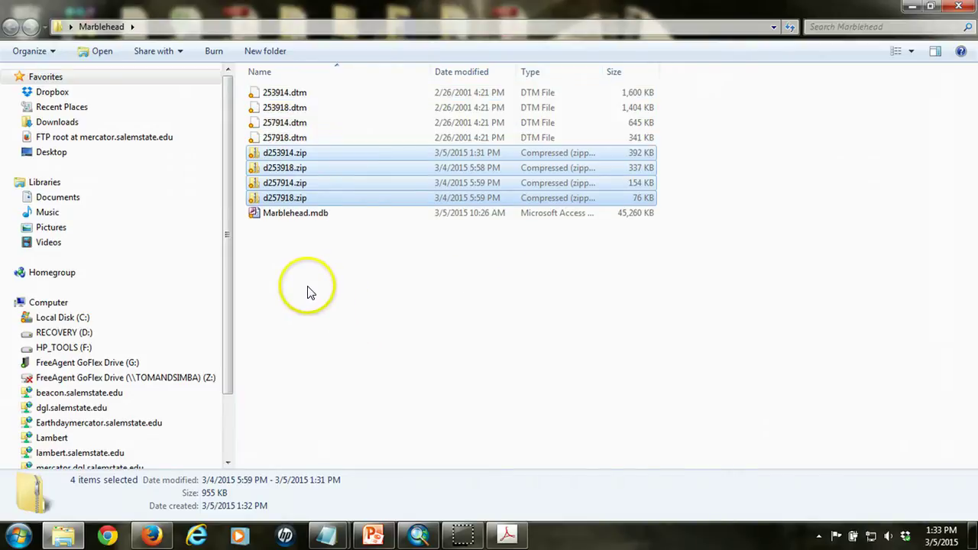
left_click(307, 292)
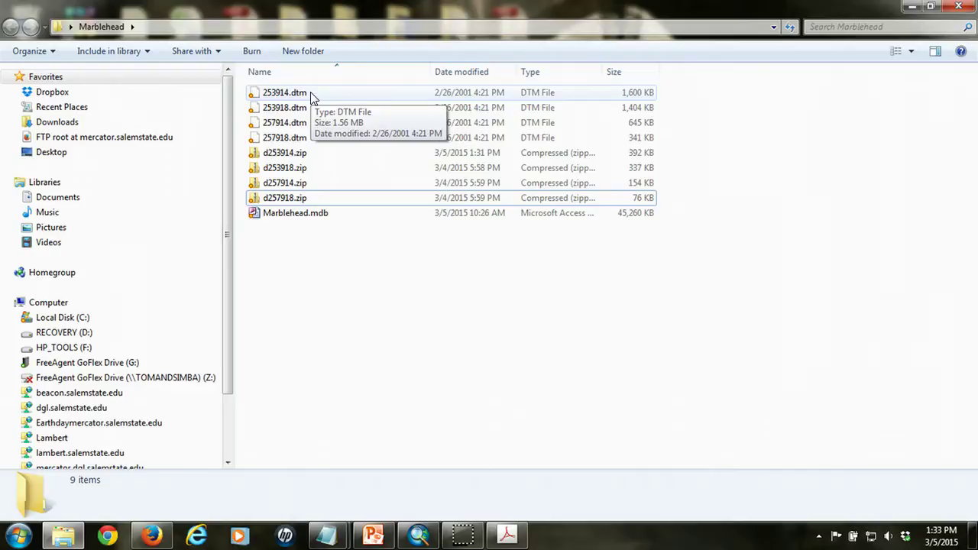
left_click(344, 288)
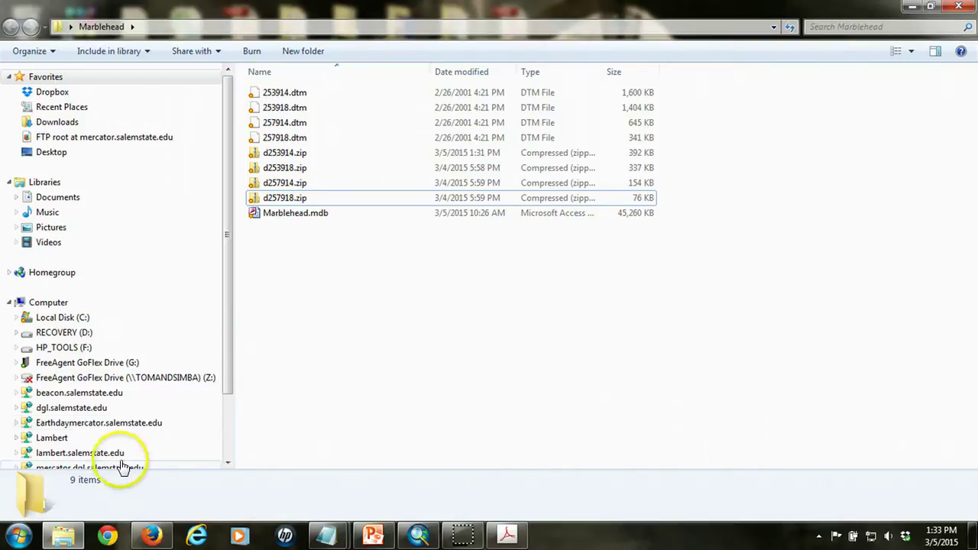
Step: Launch Microsoft Excel 2010 and browse for a file to open in the Desktop's Marblehead folder
left_click(19, 536)
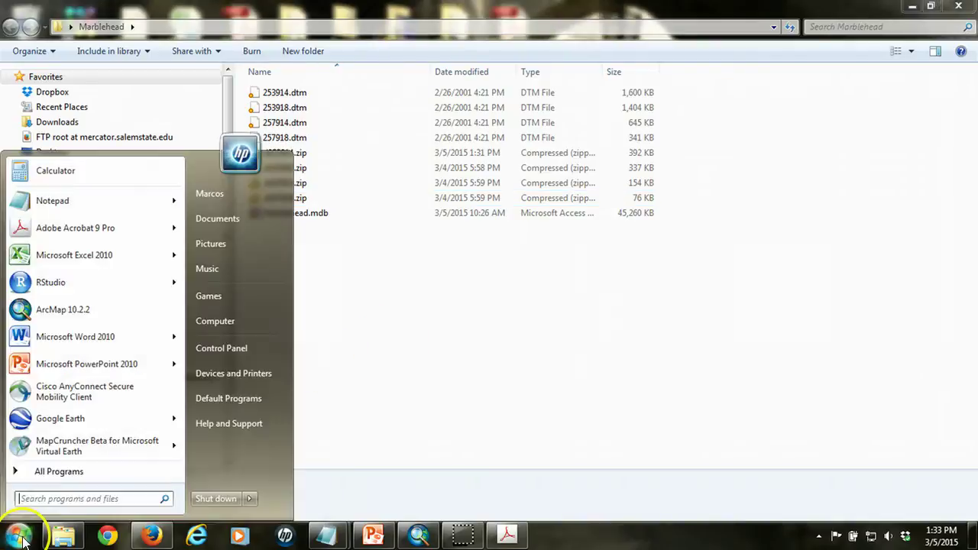
left_click(85, 257)
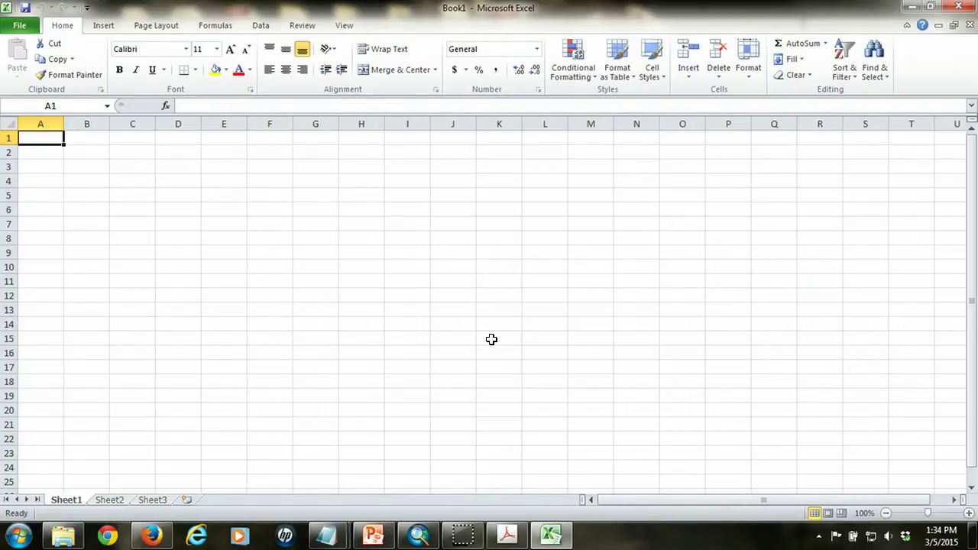
left_click(21, 29)
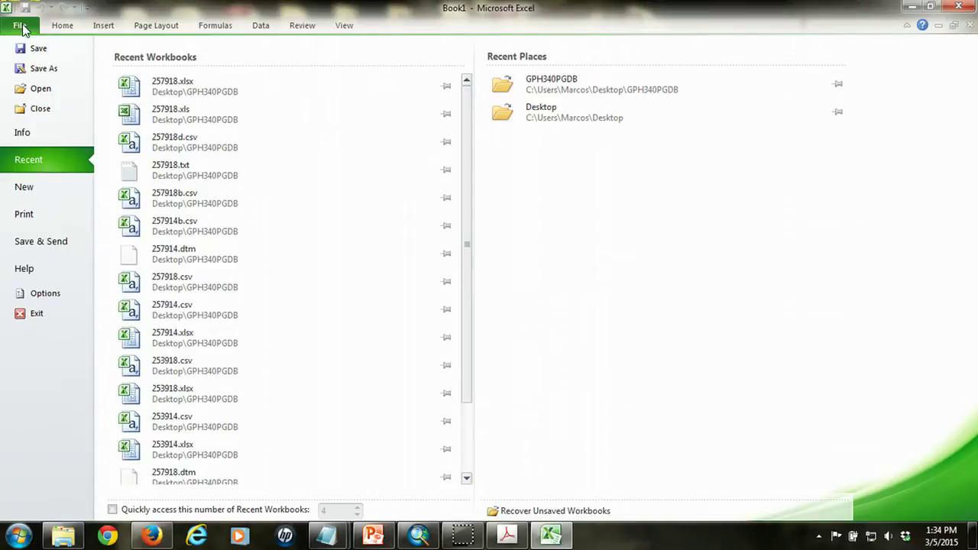
left_click(51, 88)
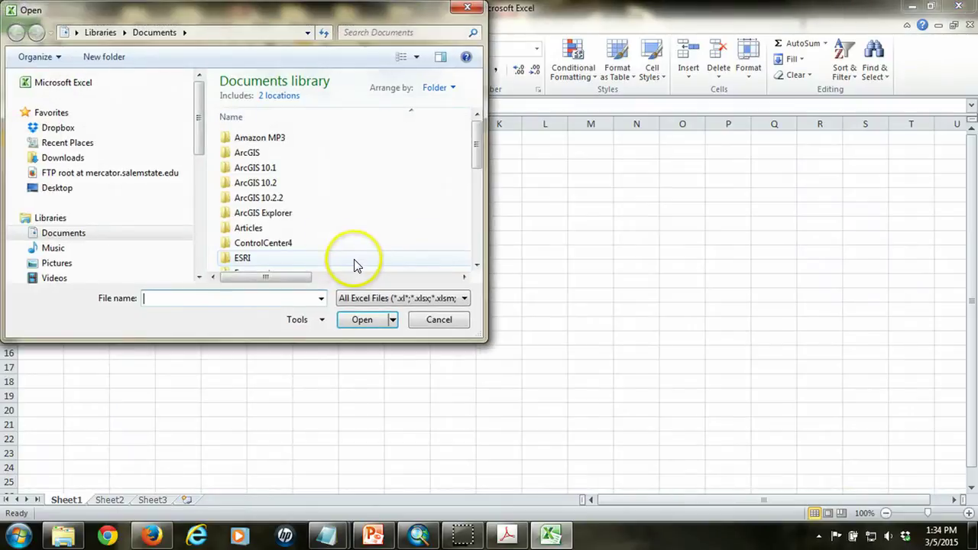
left_click(64, 189)
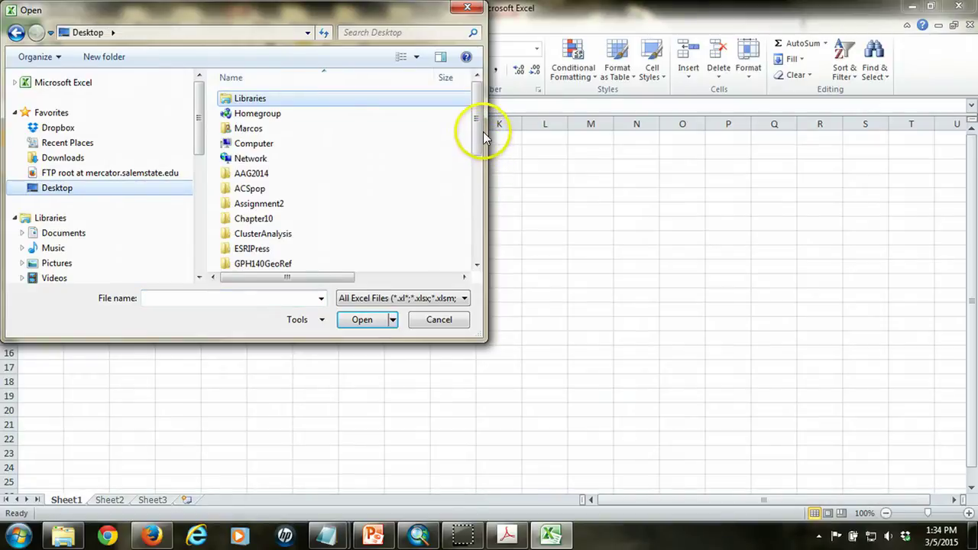
left_click_drag(476, 131, 472, 169)
double_click(276, 203)
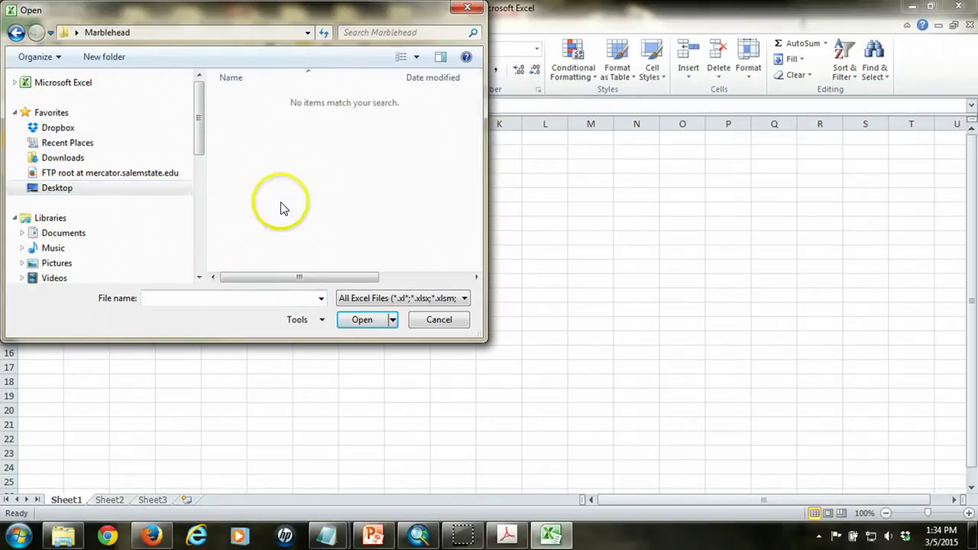
Step: Show all file types in the Marblehead folder and open 253914.dtm
left_click(466, 299)
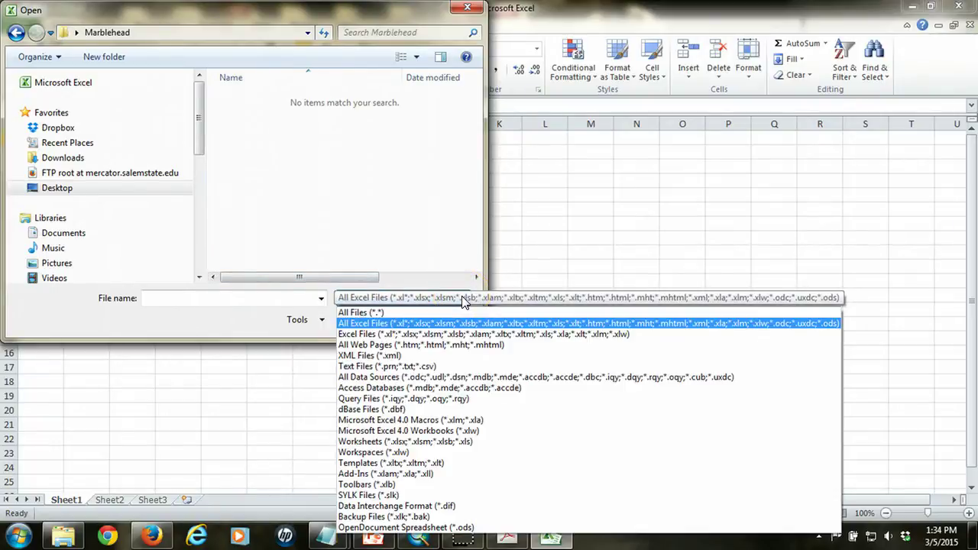
left_click(399, 298)
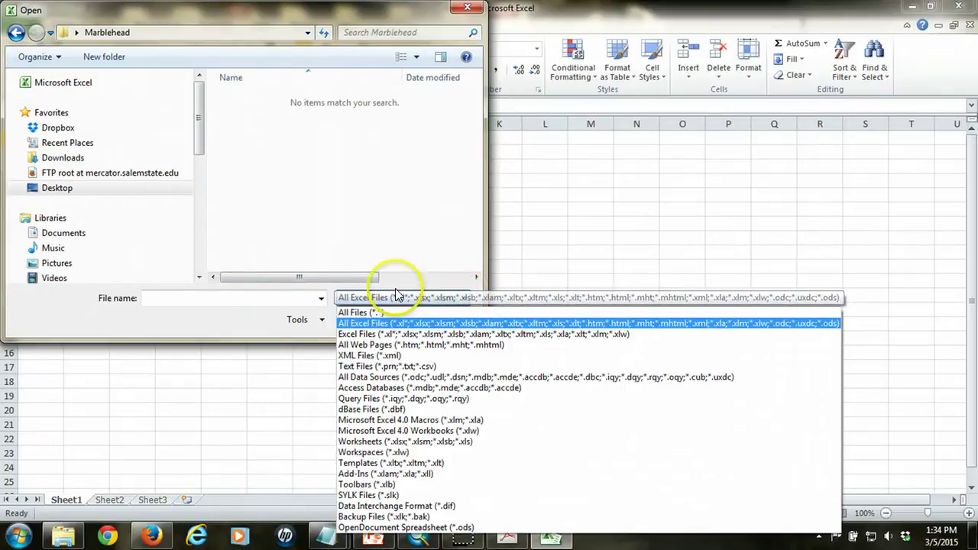
left_click(363, 313)
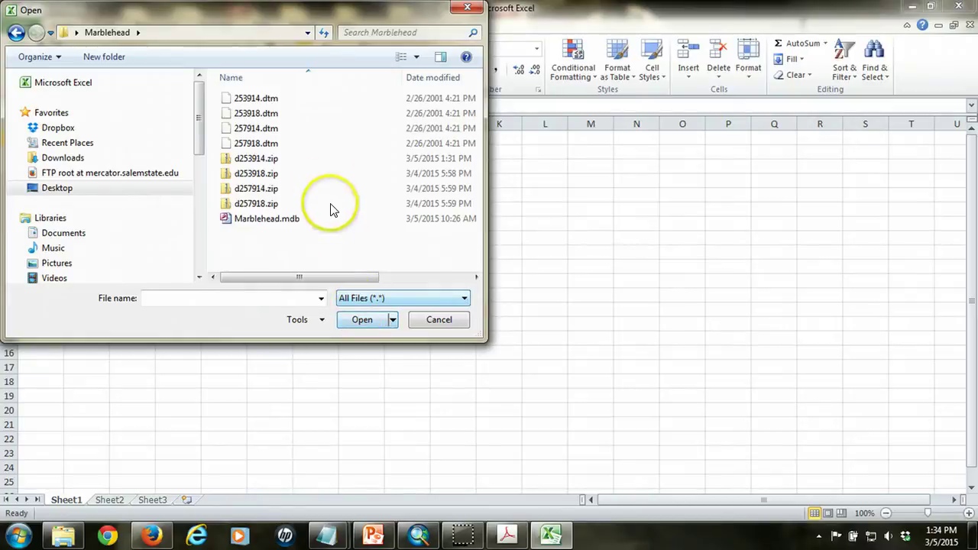
left_click(267, 100)
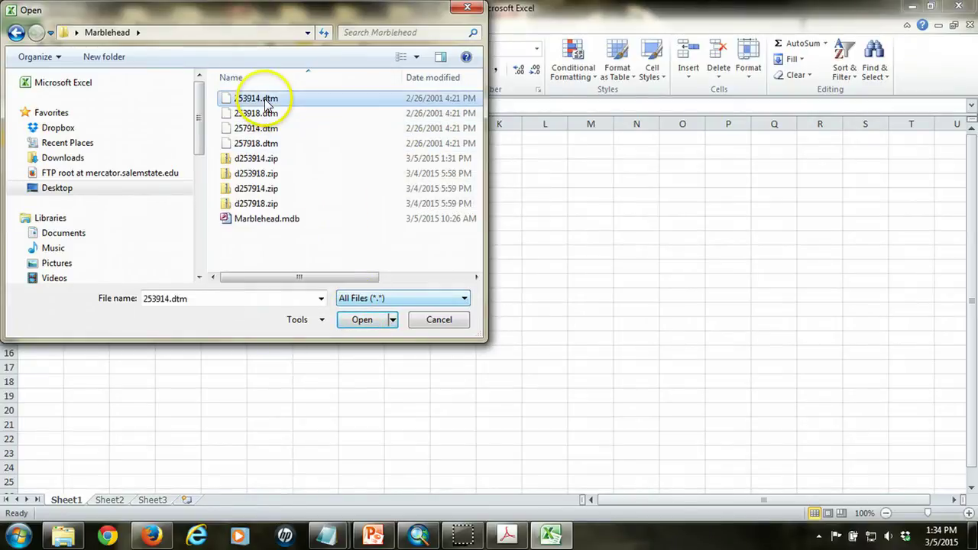
left_click(369, 320)
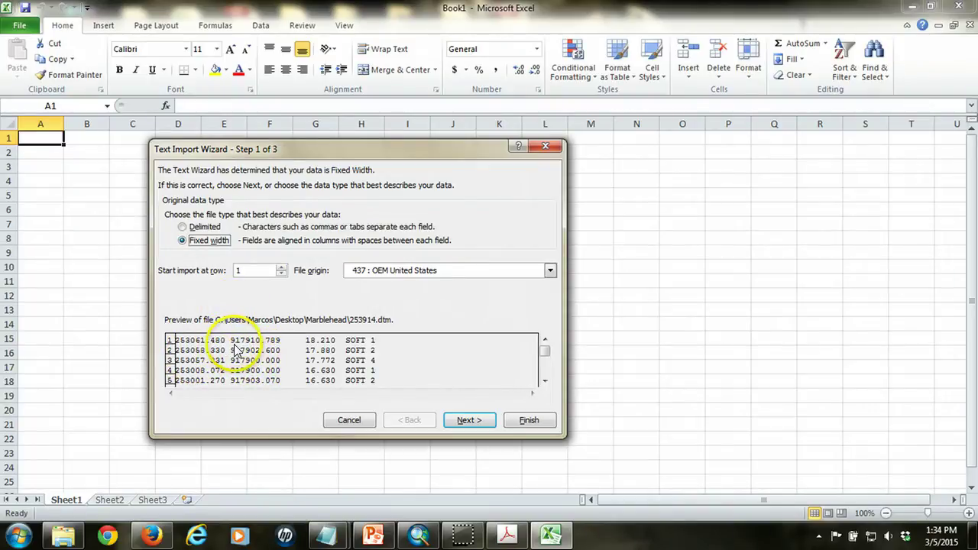
Step: Import the text file as fixed-width data, accepting the suggested column breaks and default column formats
left_click(468, 422)
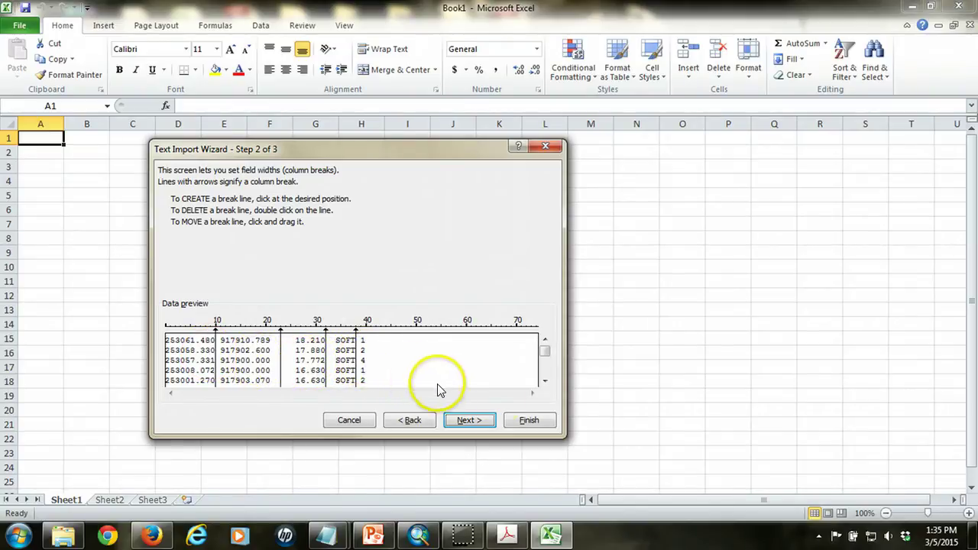
left_click(468, 421)
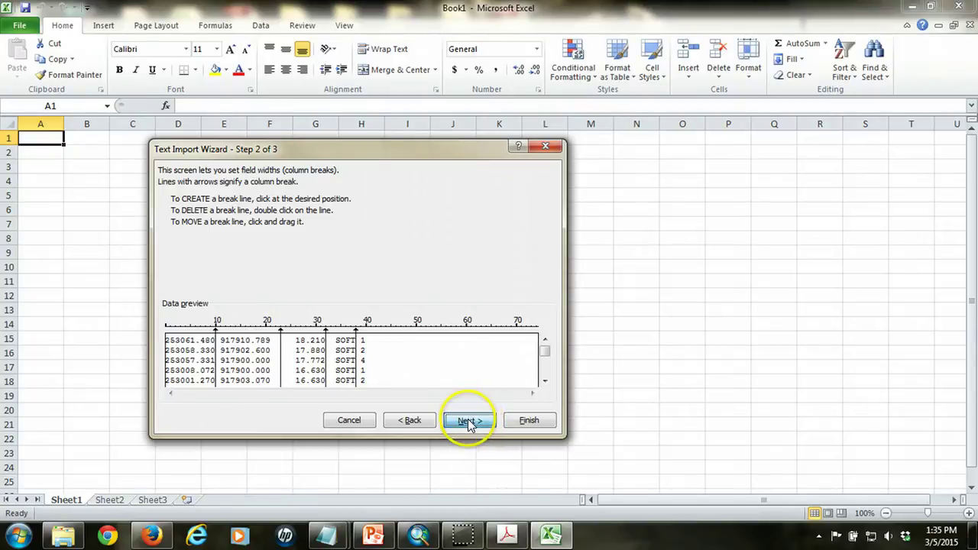
left_click(528, 420)
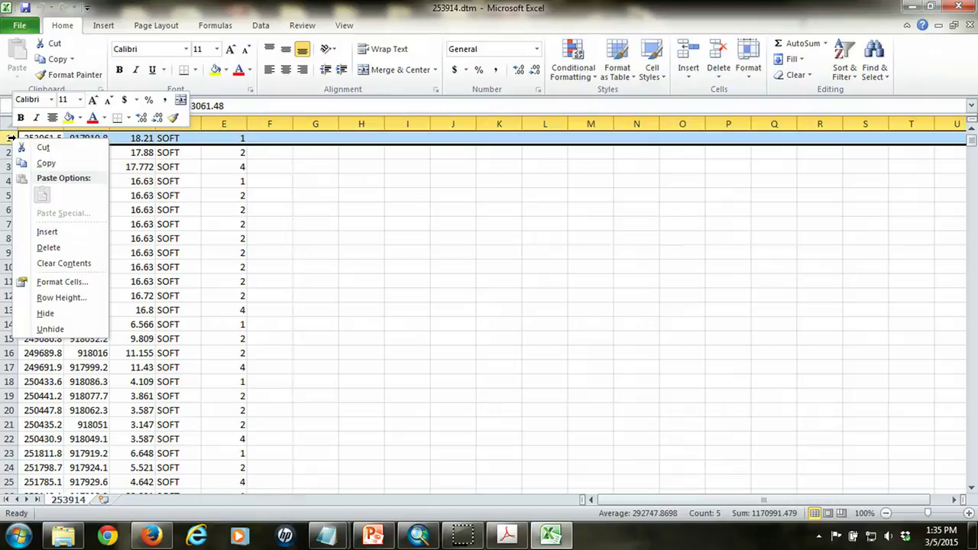
Step: Insert a blank row above the first data row and enter the headers X, Y and Z in A1 to C1
left_click(52, 232)
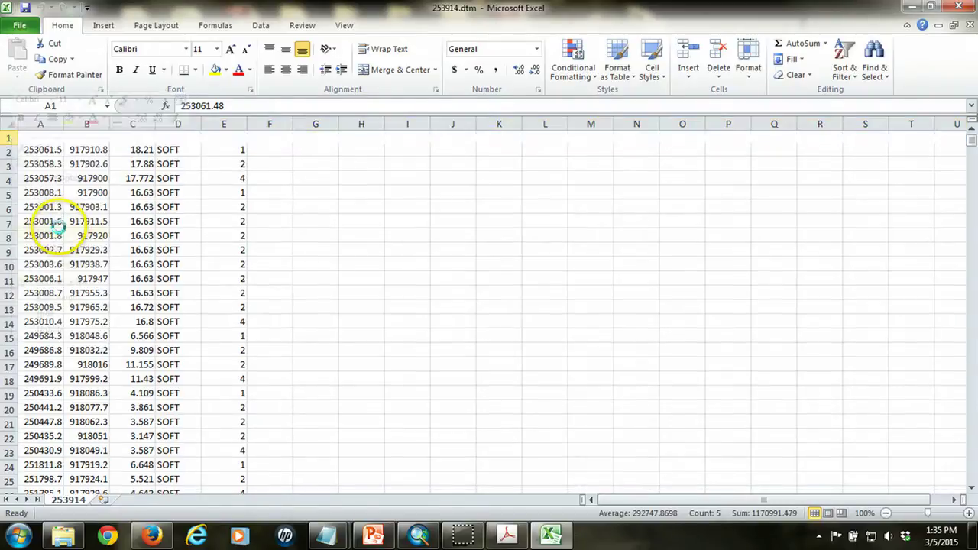
left_click(48, 138)
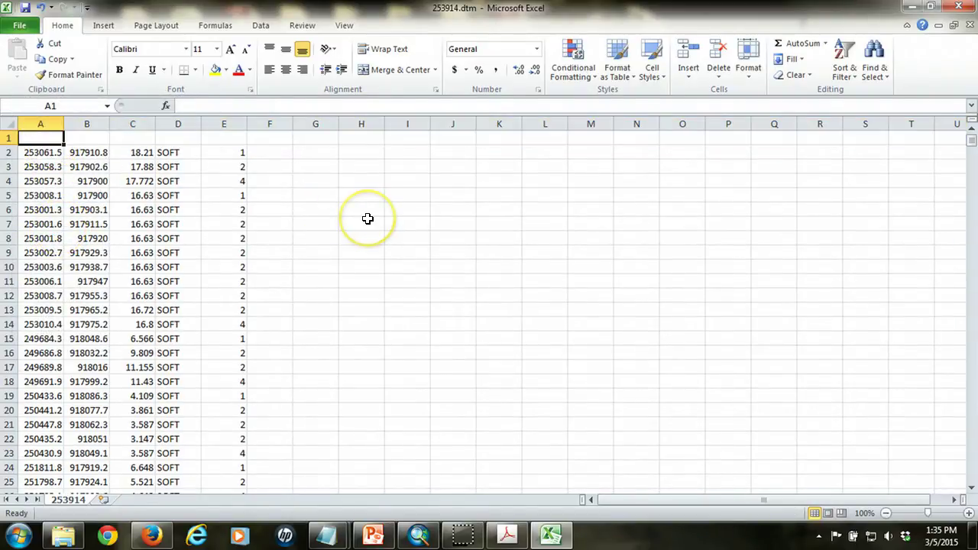
type("X")
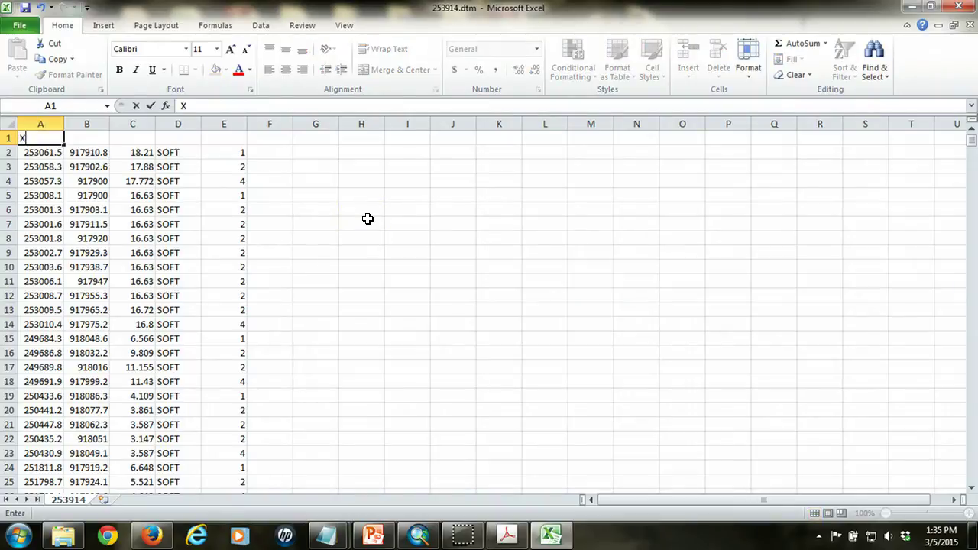
key("Tab")
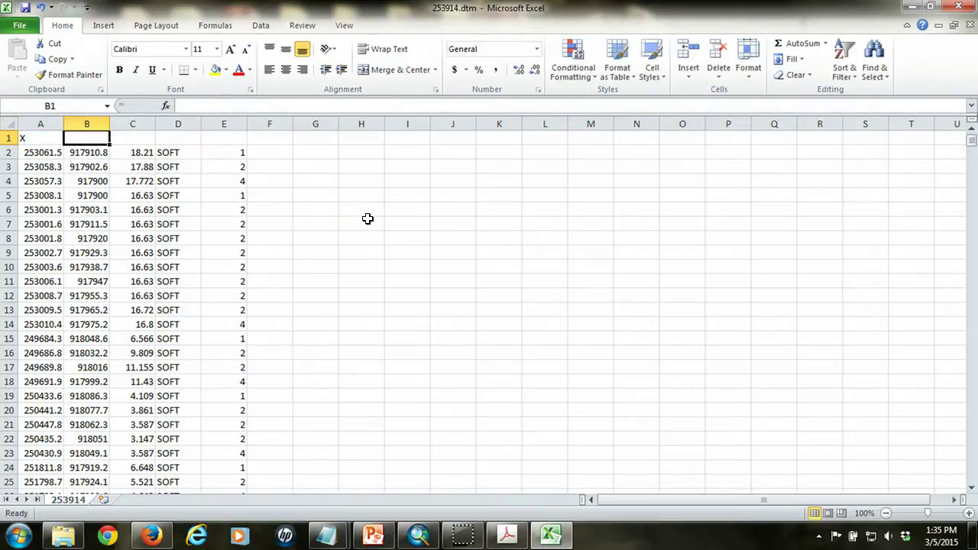
type("Y")
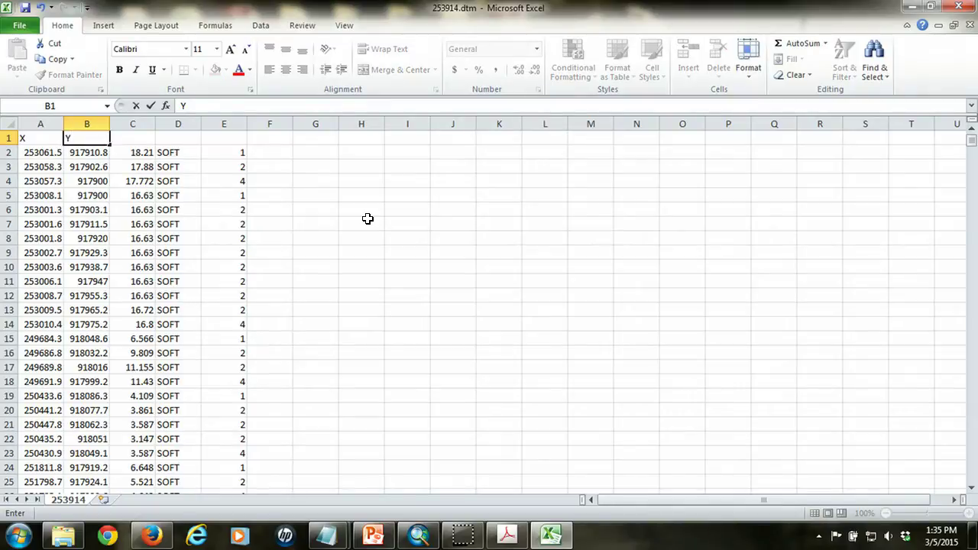
key("Tab")
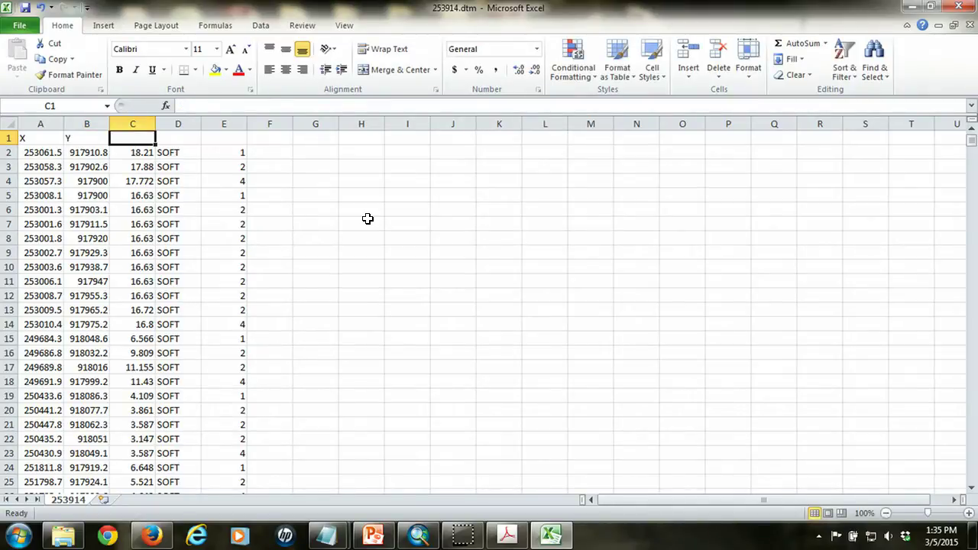
type("Z")
key("Tab")
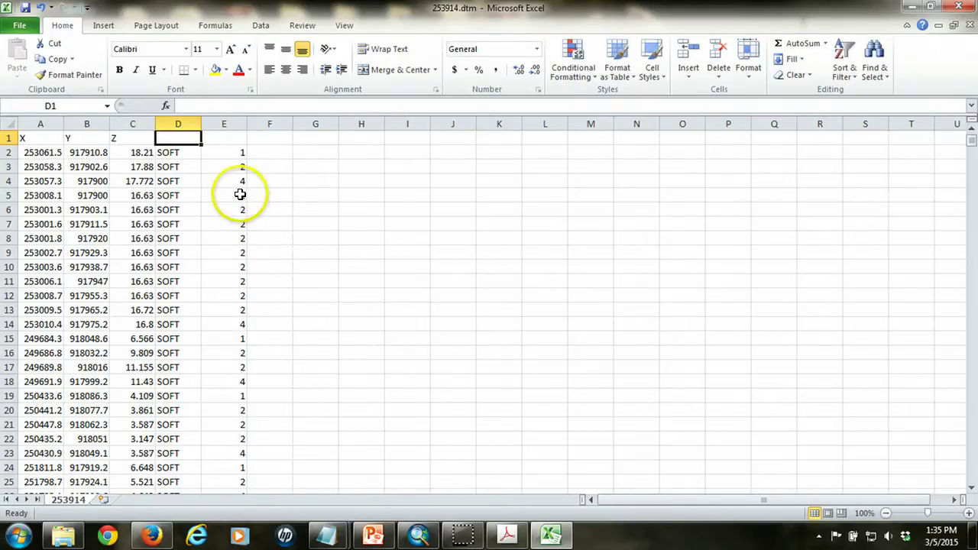
Step: Delete columns D and E beside the X, Y and Z data and check the remaining table through its last row
left_click_drag(188, 123, 231, 123)
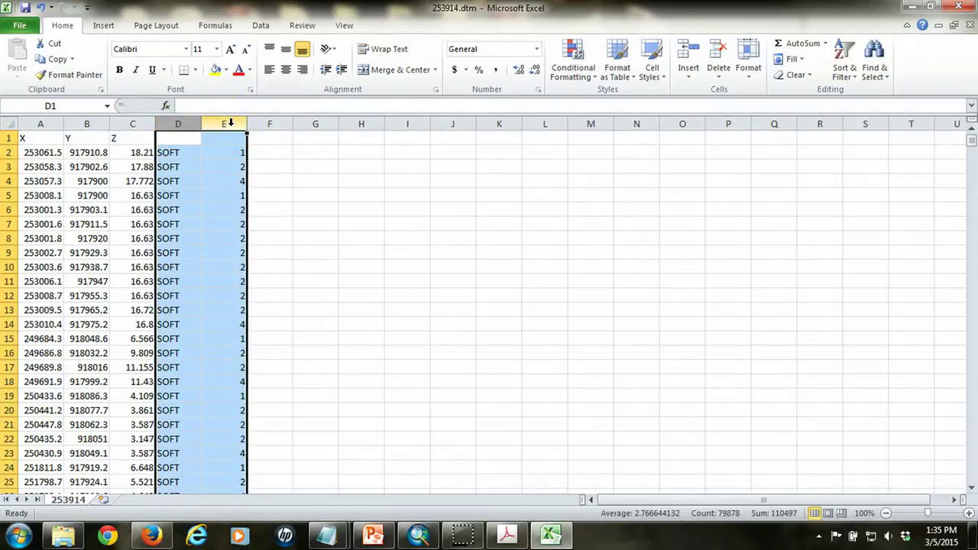
right_click(231, 126)
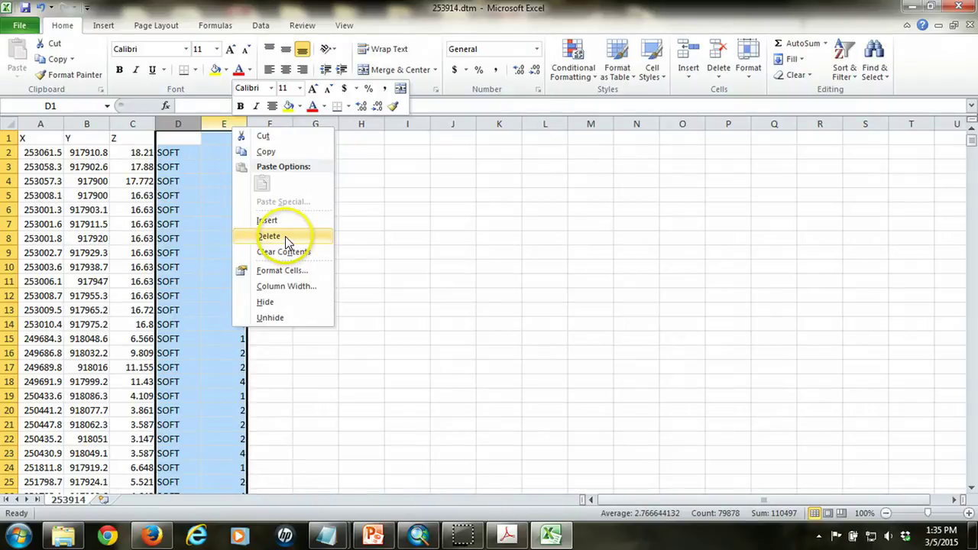
left_click(269, 237)
left_click(42, 139)
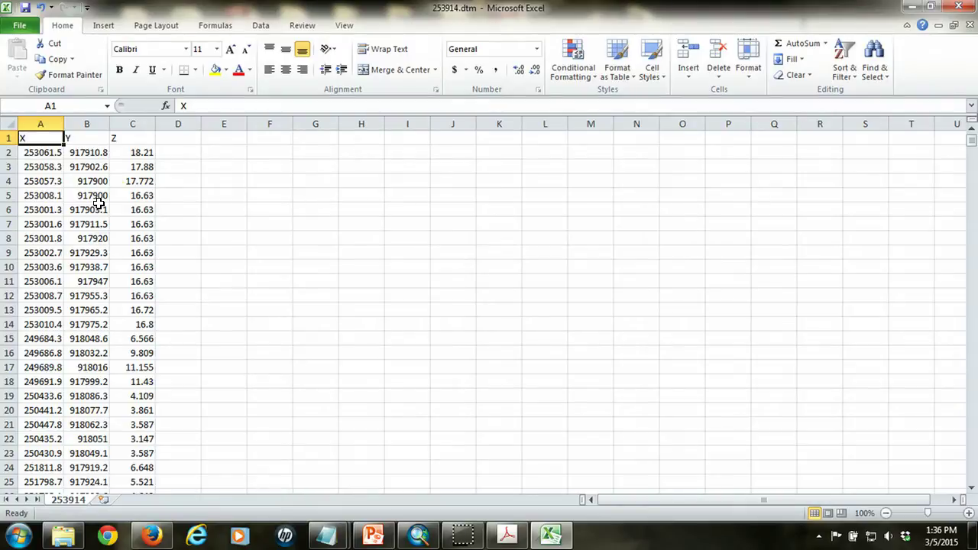
left_click(144, 153)
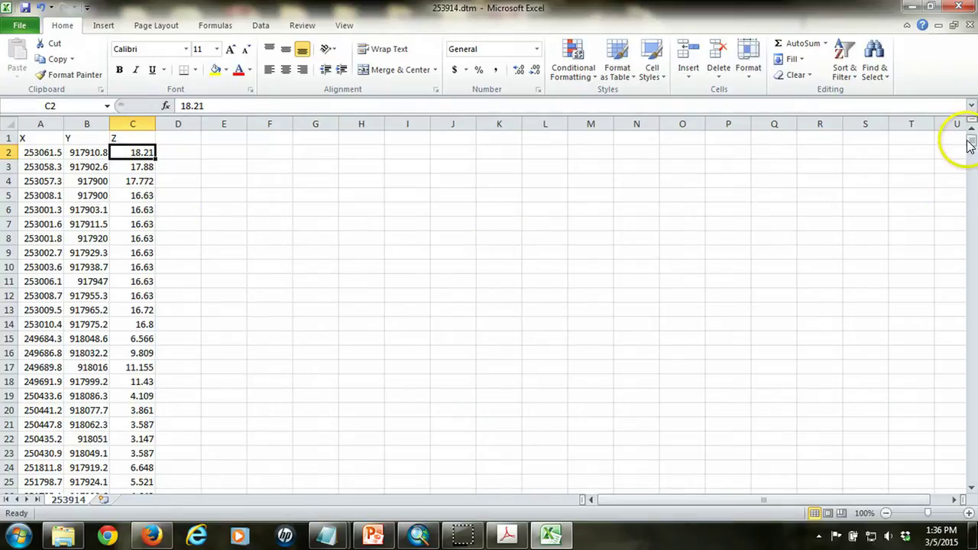
left_click_drag(969, 145, 970, 482)
left_click(970, 488)
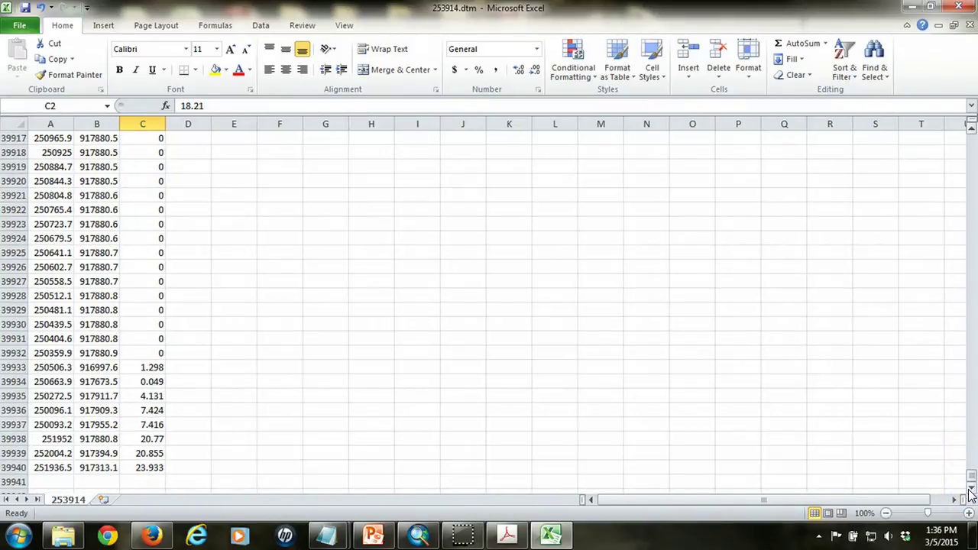
left_click_drag(969, 475, 969, 140)
left_click(46, 138)
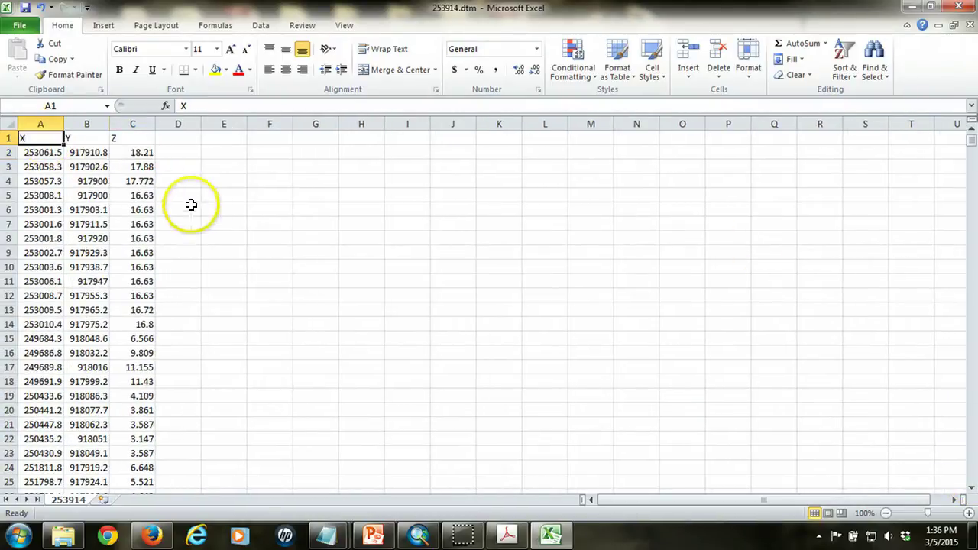
left_click(24, 27)
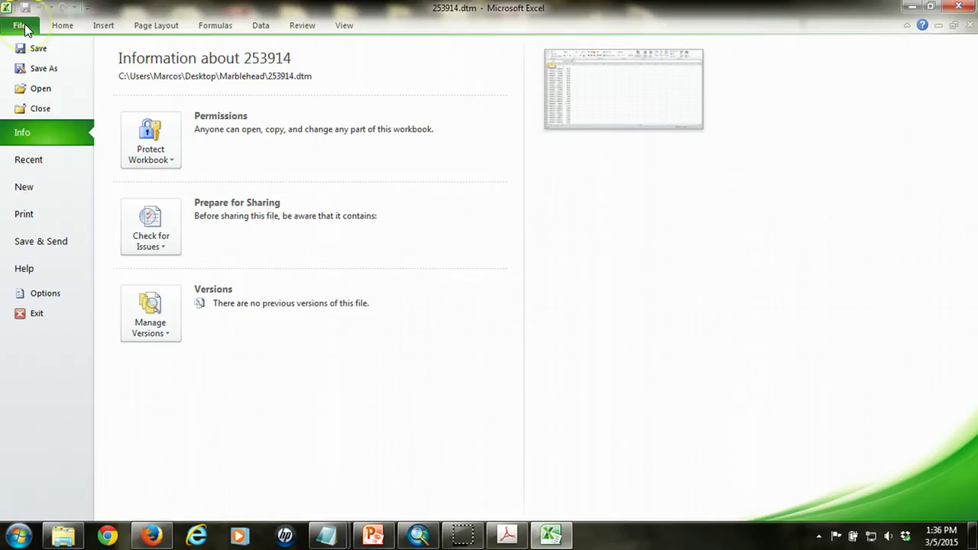
left_click(48, 69)
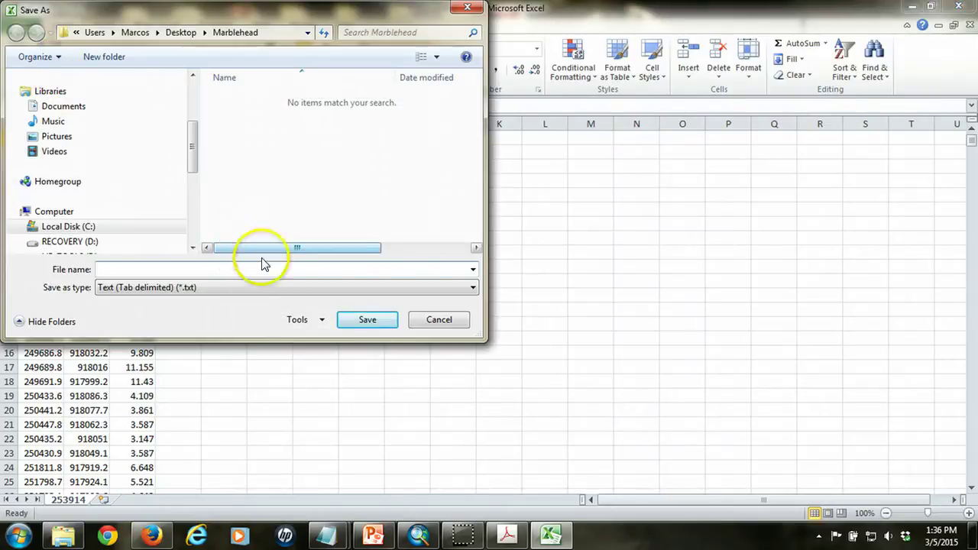
left_click(424, 287)
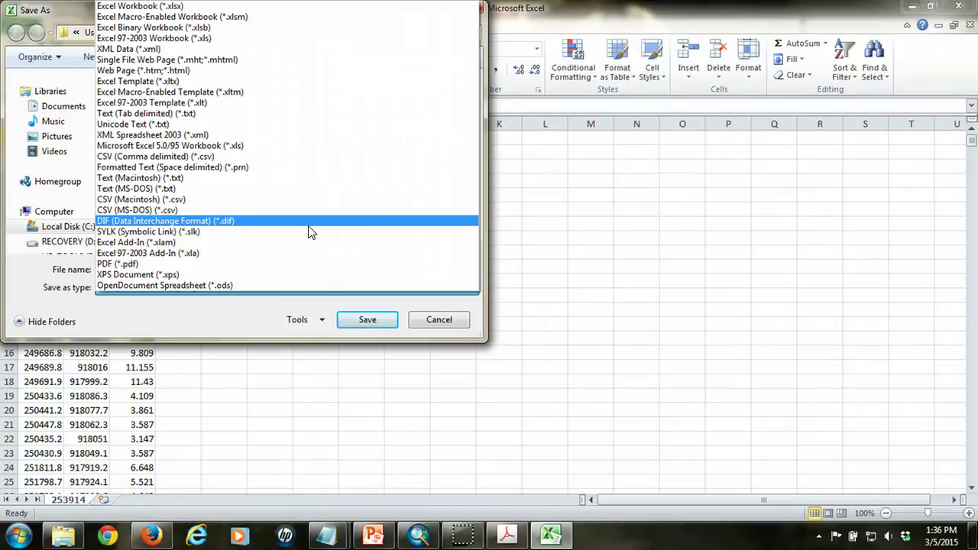
left_click_drag(310, 232, 227, 194)
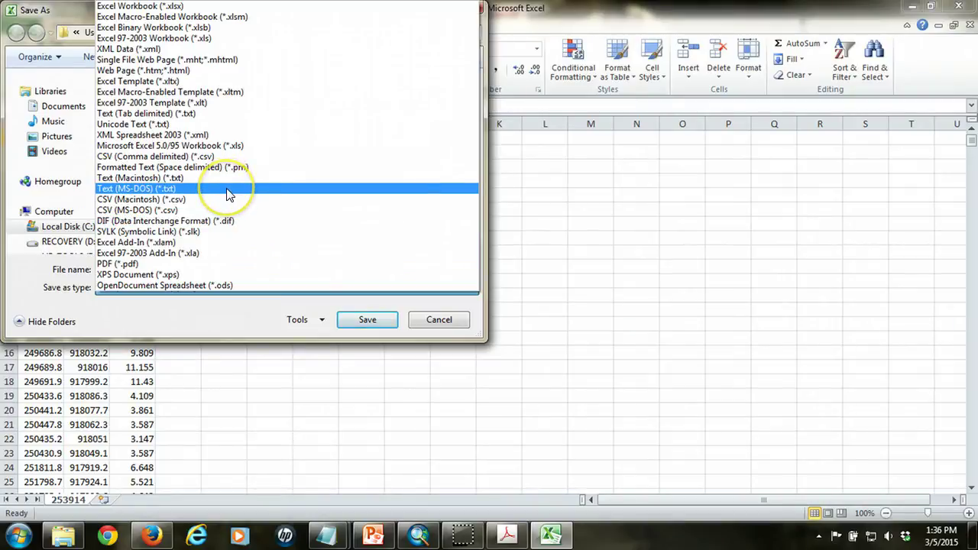
left_click(207, 38)
left_click(219, 269)
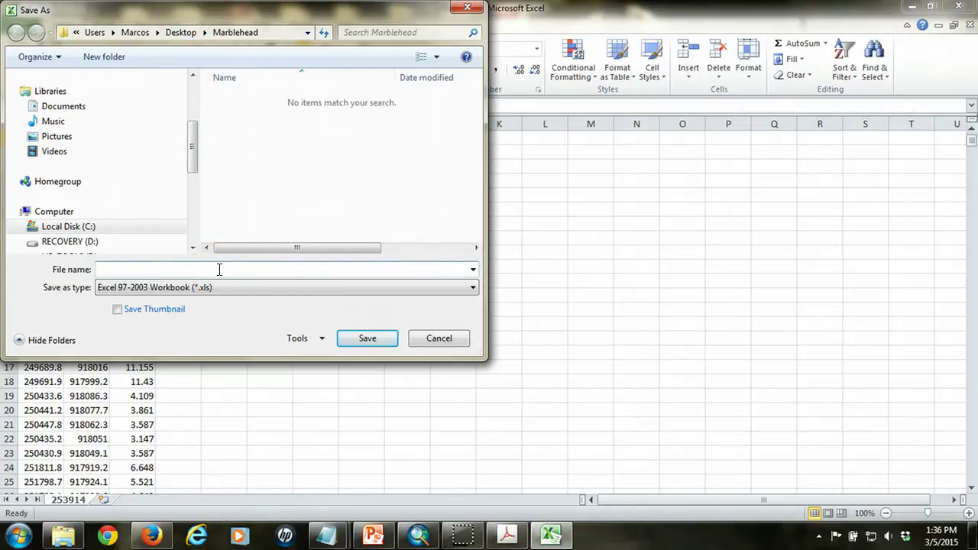
left_click(70, 540)
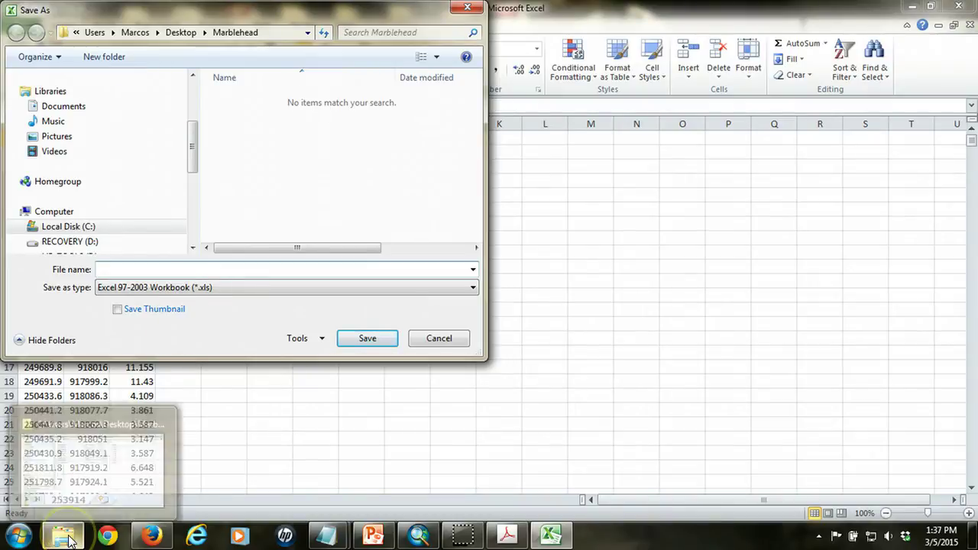
left_click(69, 539)
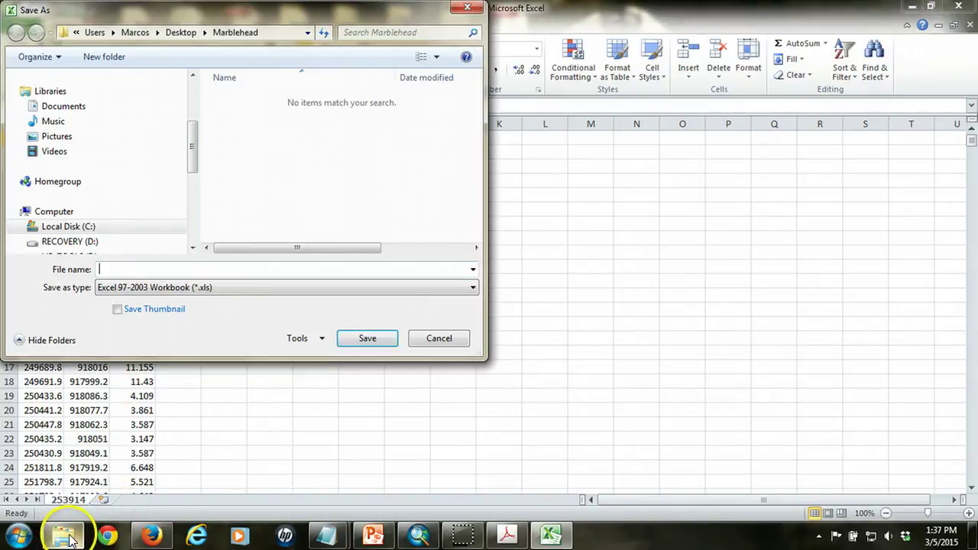
left_click(437, 338)
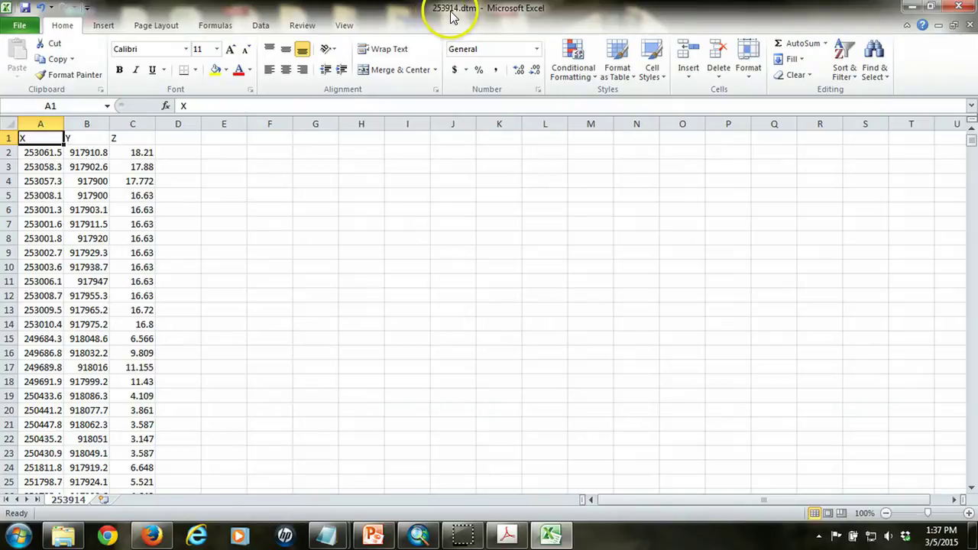
Step: Save the sheet as 253914.xls in Excel 97-2003 Workbook format in the Marblehead folder and close the workbook
left_click(20, 25)
left_click(39, 68)
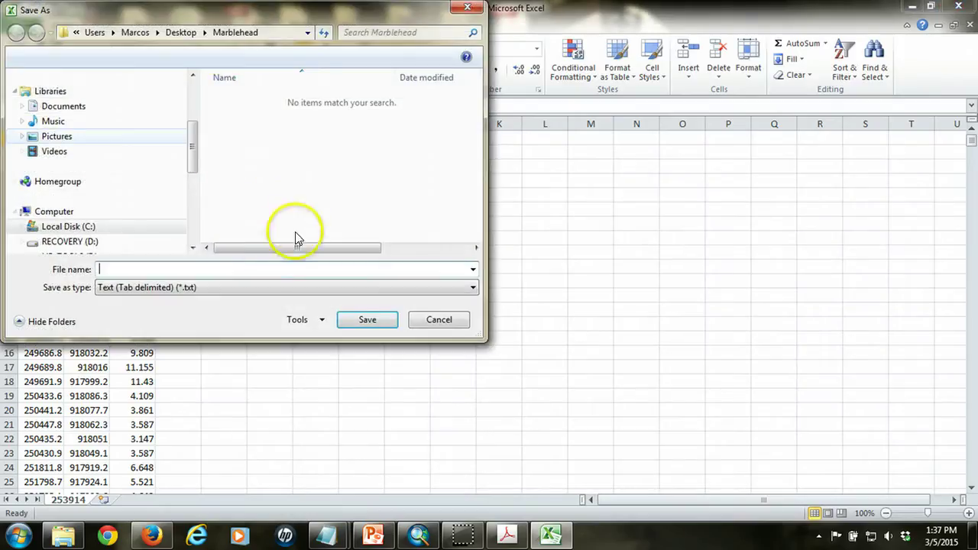
type("25")
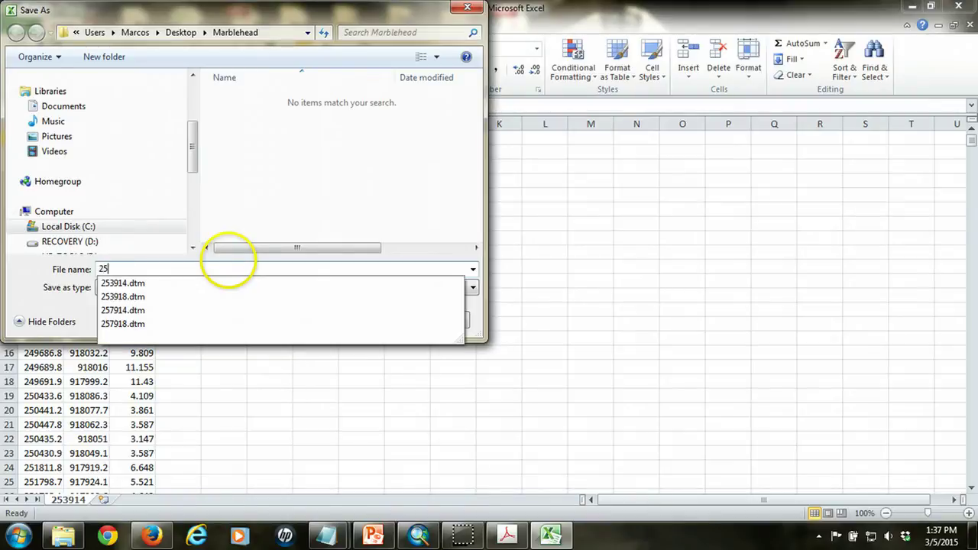
type("3914")
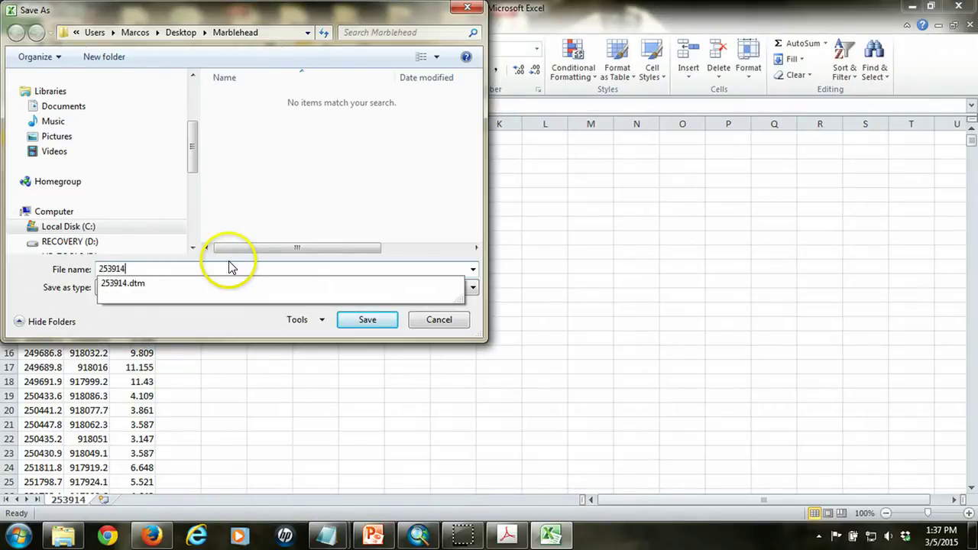
left_click(368, 287)
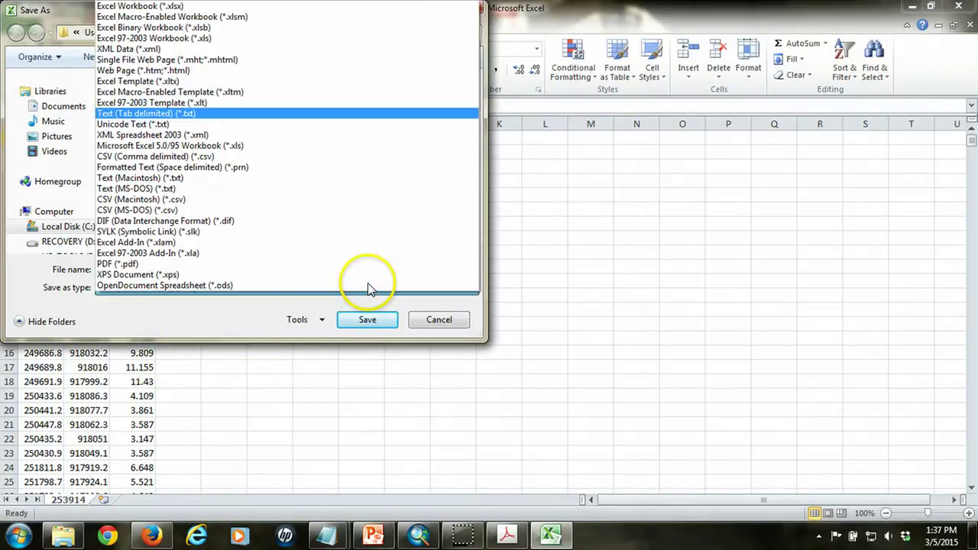
left_click(191, 38)
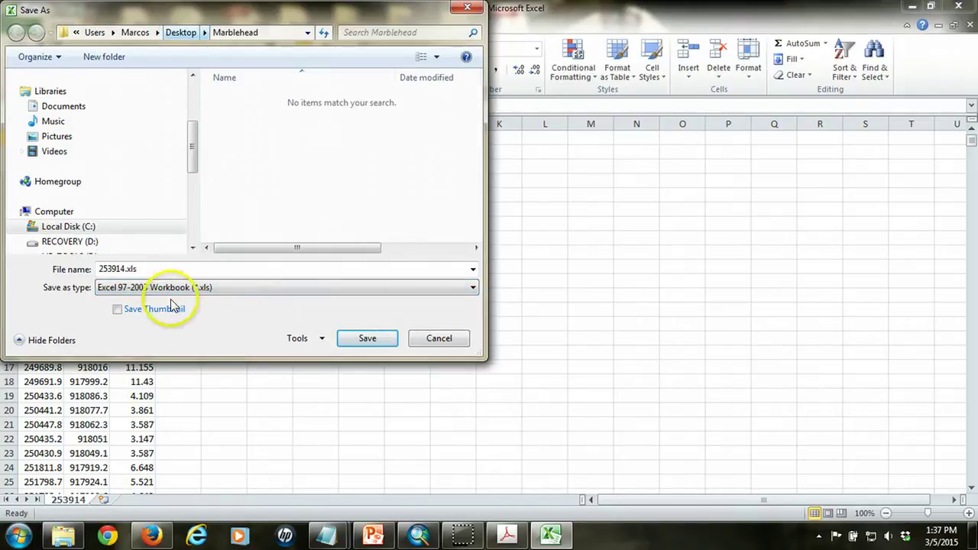
left_click(382, 340)
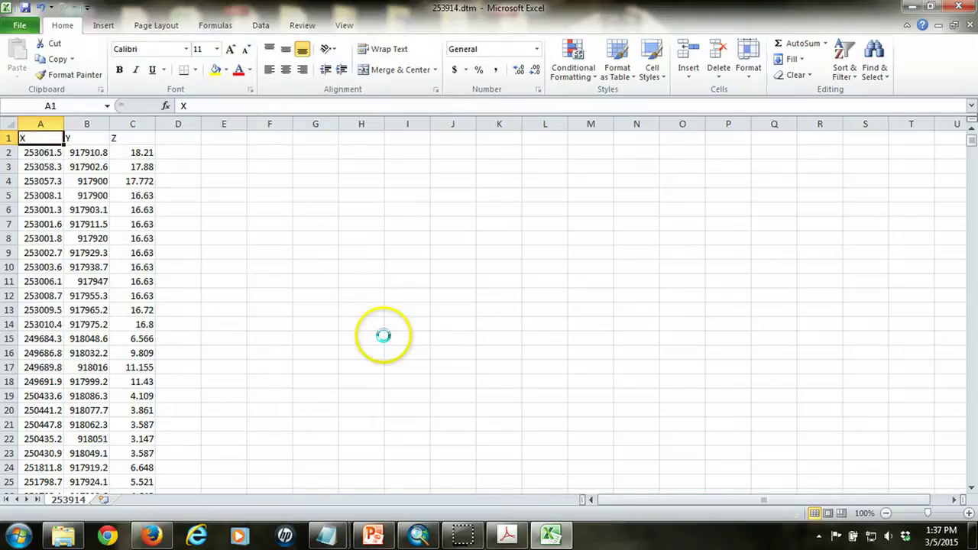
left_click(970, 26)
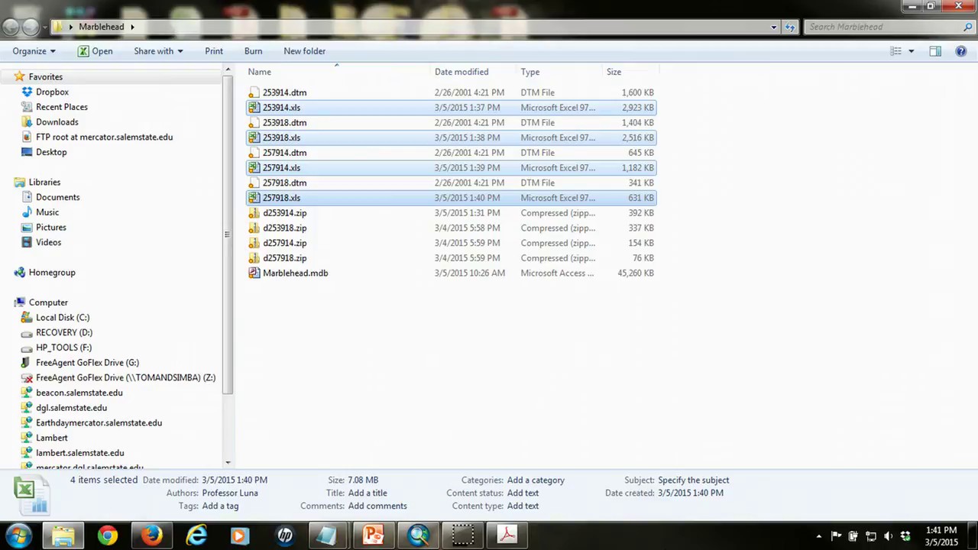
Step: Switch to ArcMap and add a catalog folder connection to the Desktop's Marblehead folder
left_click(422, 537)
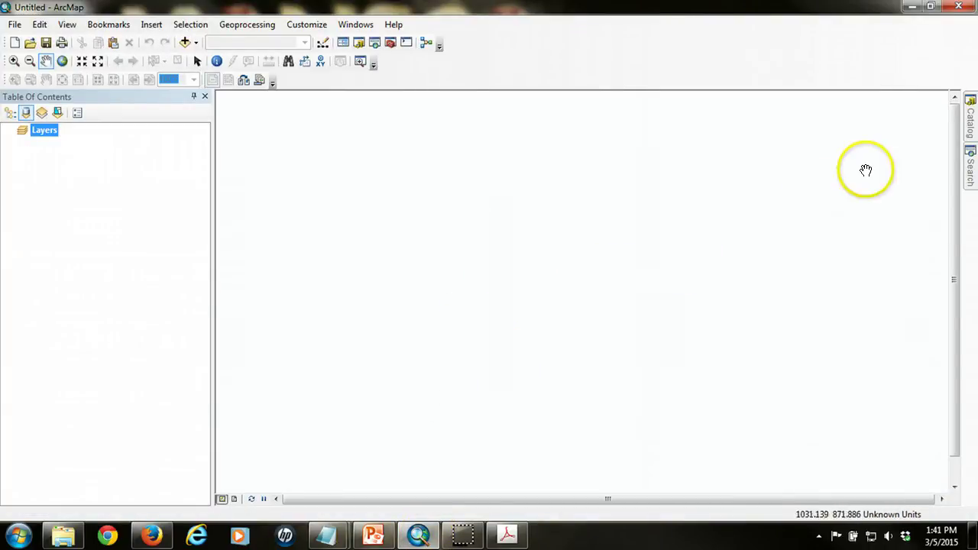
left_click(971, 121)
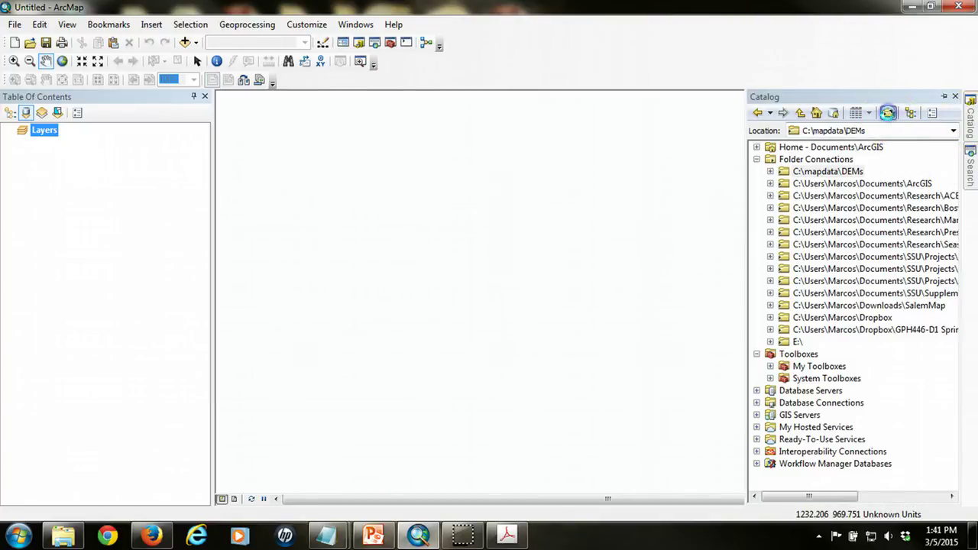
left_click(888, 113)
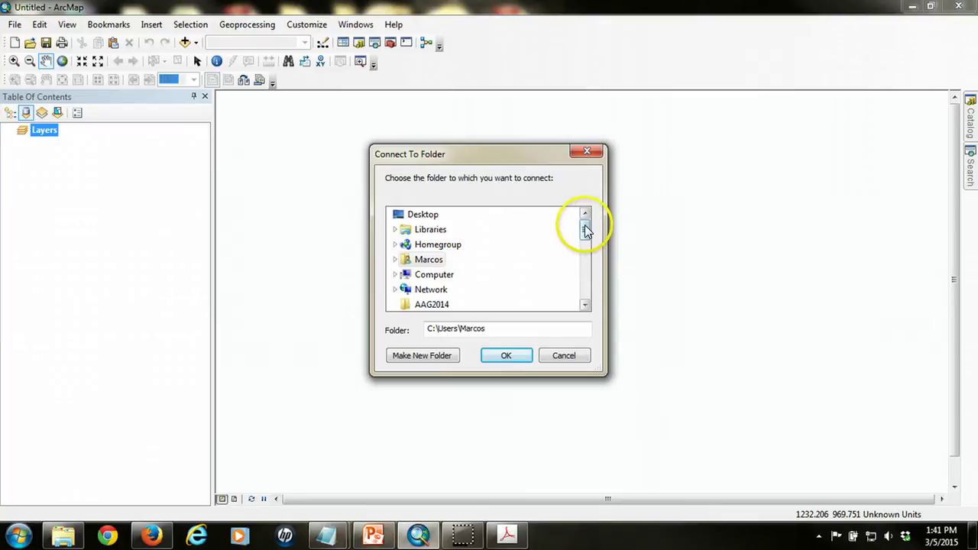
left_click_drag(585, 226, 585, 264)
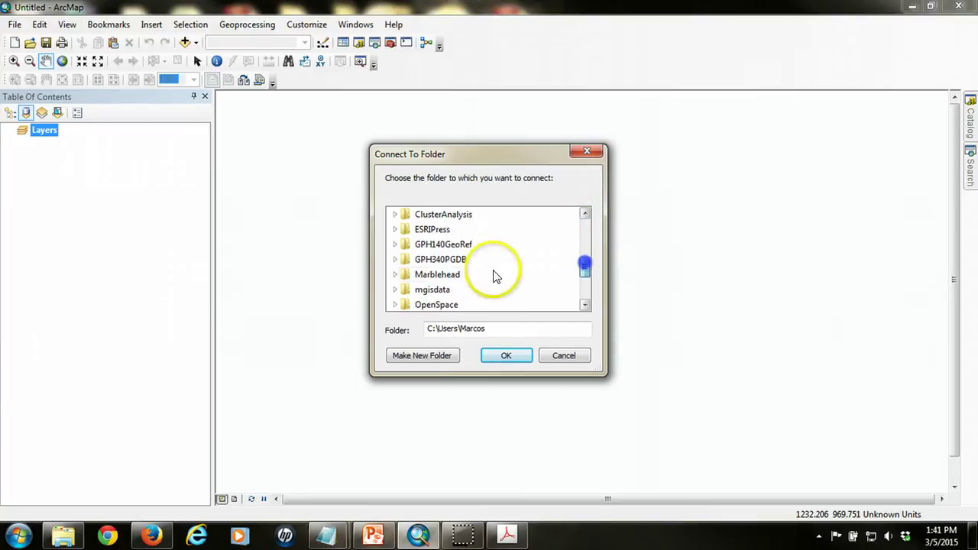
left_click(448, 281)
left_click(507, 356)
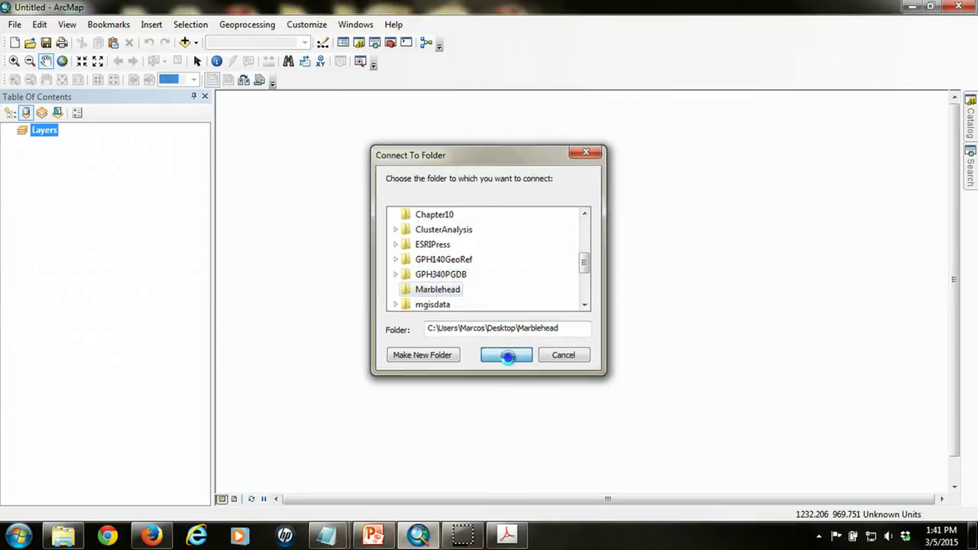
Step: Expand the connected Marblehead folder and add the 253914$ sheet from 253914.xls to the map's table of contents
mouse_move(968, 120)
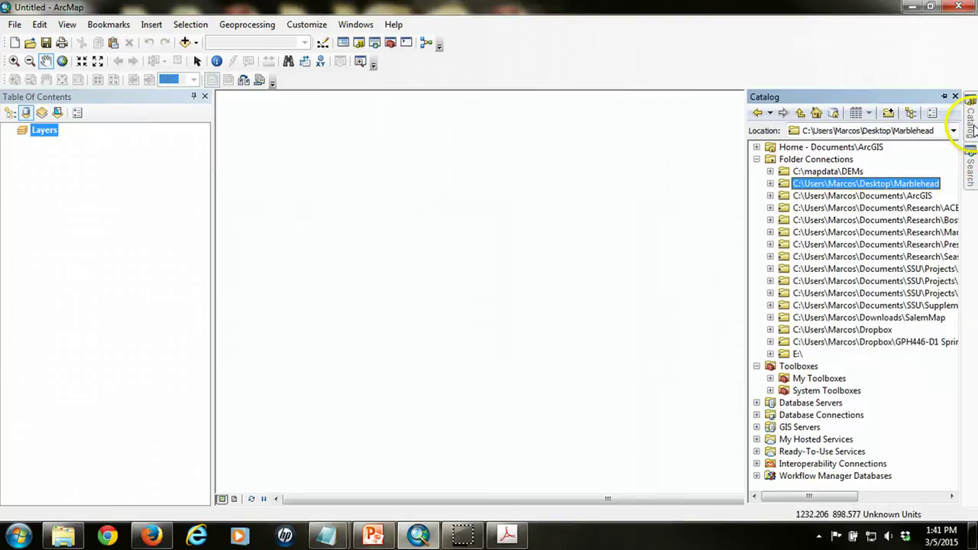
left_click(772, 184)
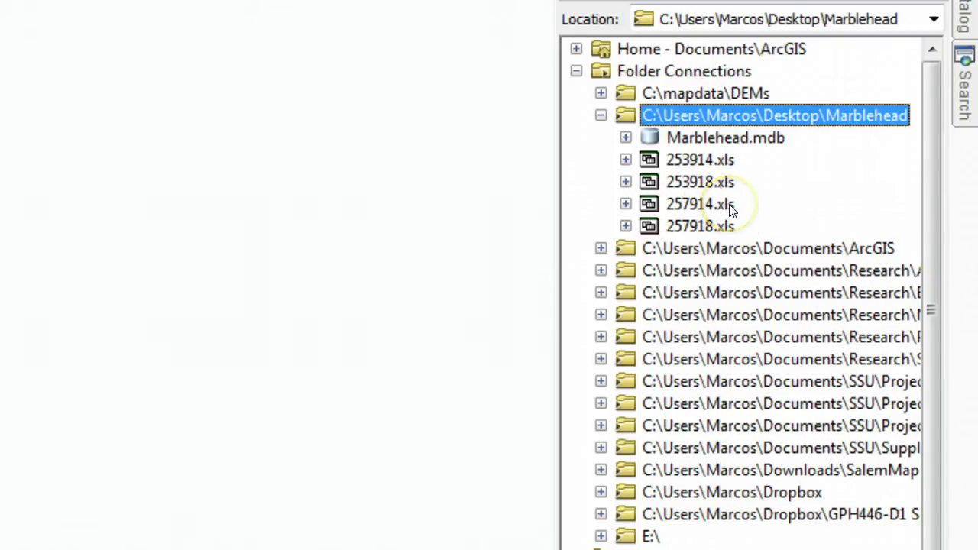
left_click(626, 159)
left_click(720, 183)
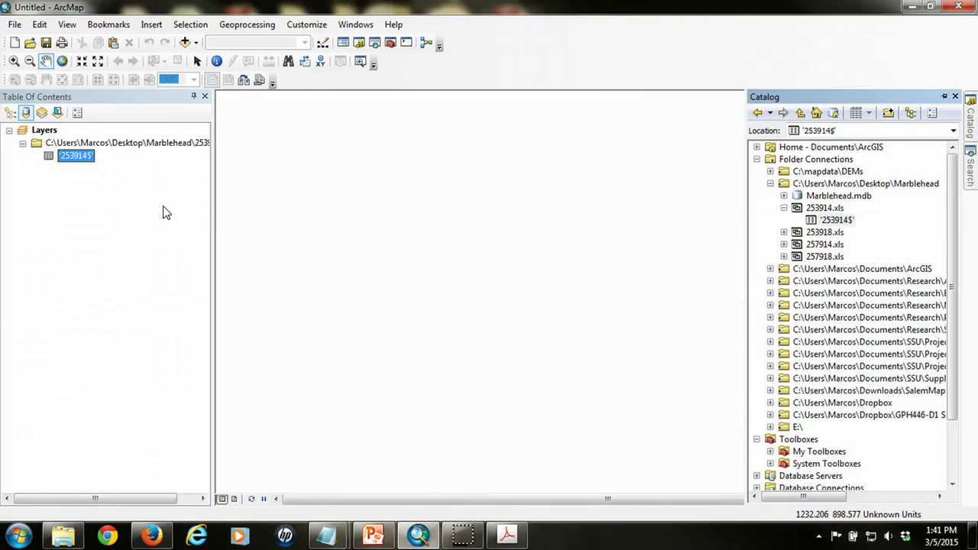
Step: Add the 253918$ sheet from 253918.xls and the 257914$ sheet from 257914.xls to the map's table of contents
left_click(783, 231)
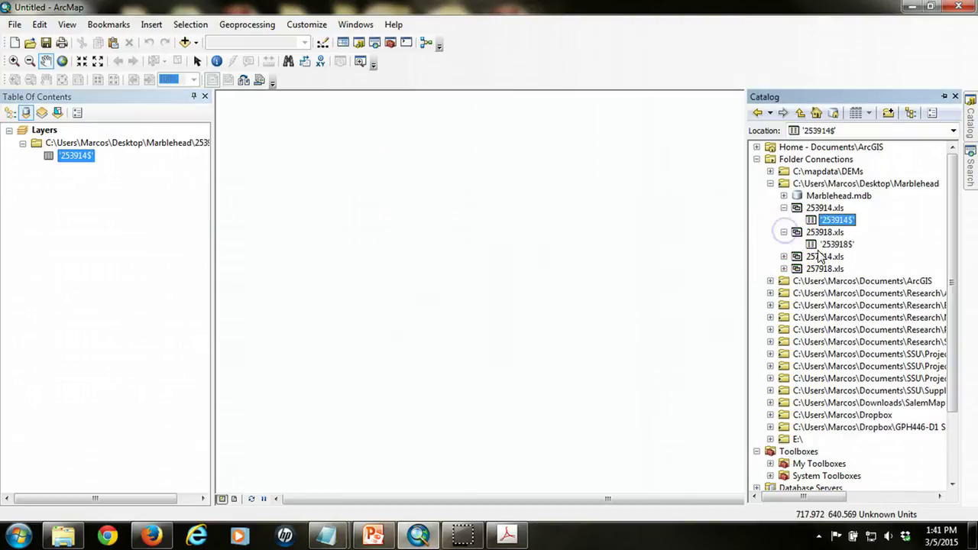
left_click(836, 245)
left_click_drag(835, 246, 142, 227)
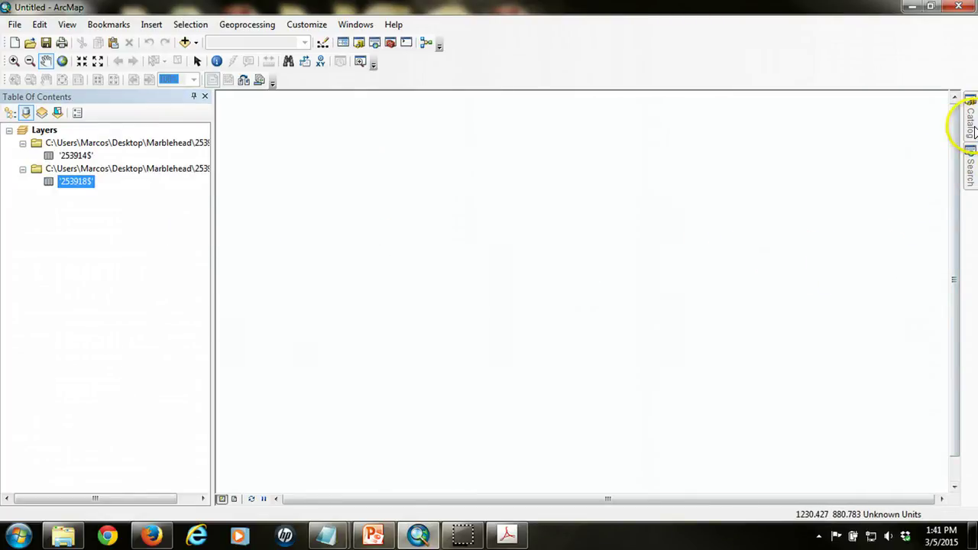
mouse_move(971, 127)
left_click(784, 256)
left_click(833, 269)
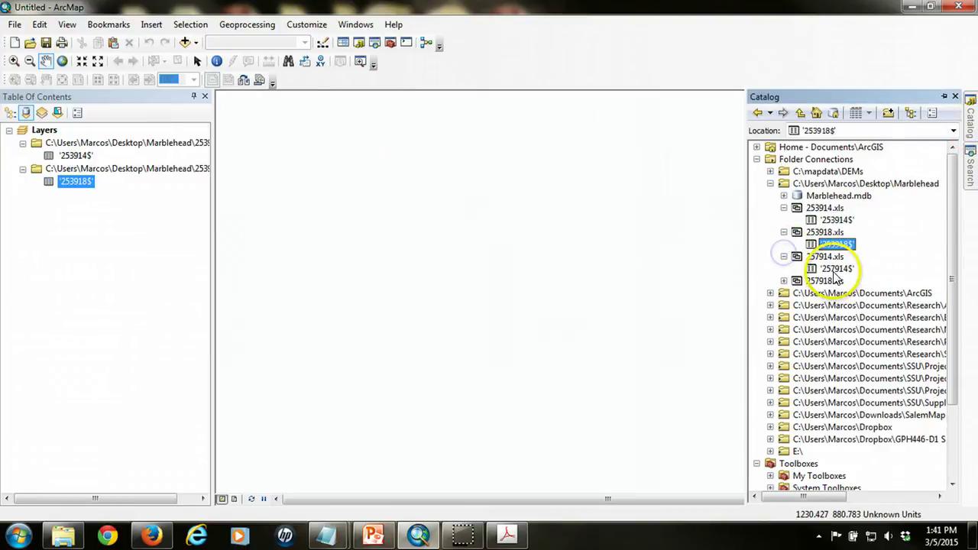
left_click_drag(829, 275, 153, 251)
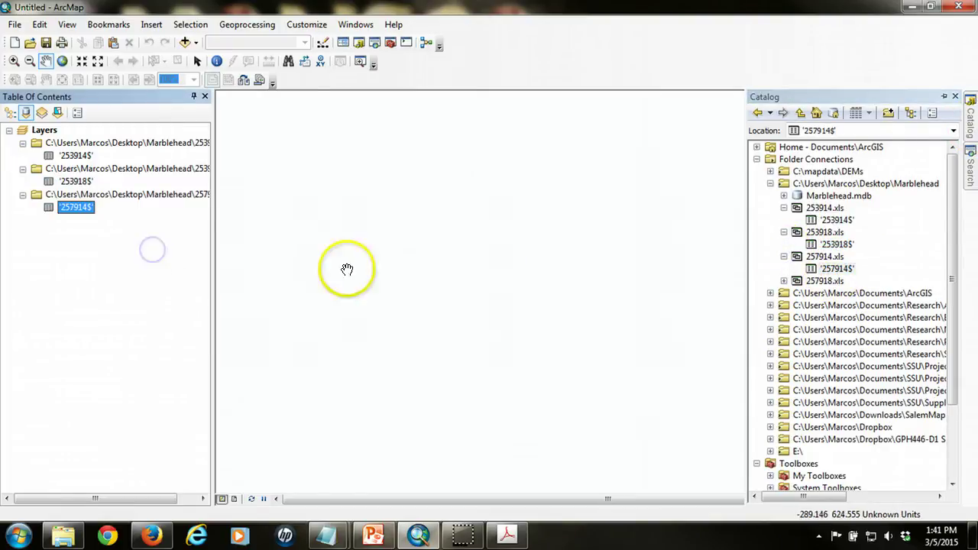
Step: Add the 257918$ sheet from 257918.xls in the Marblehead folder to the map's table of contents
mouse_move(971, 123)
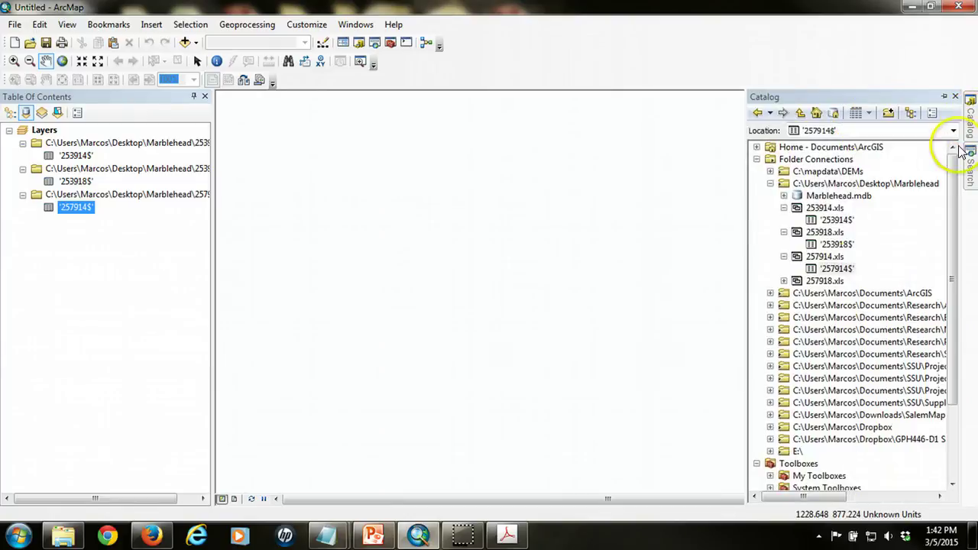
left_click(784, 280)
left_click(835, 294)
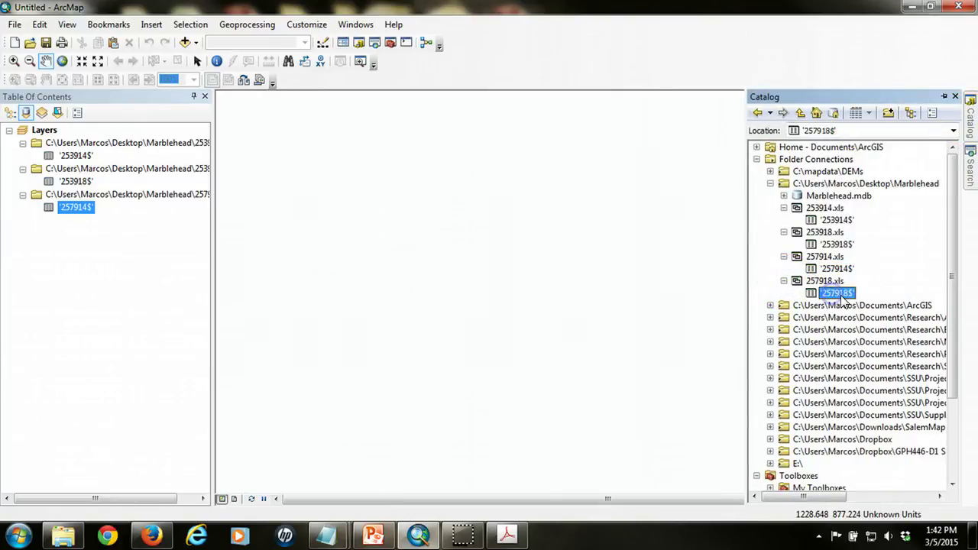
left_click_drag(815, 292, 140, 278)
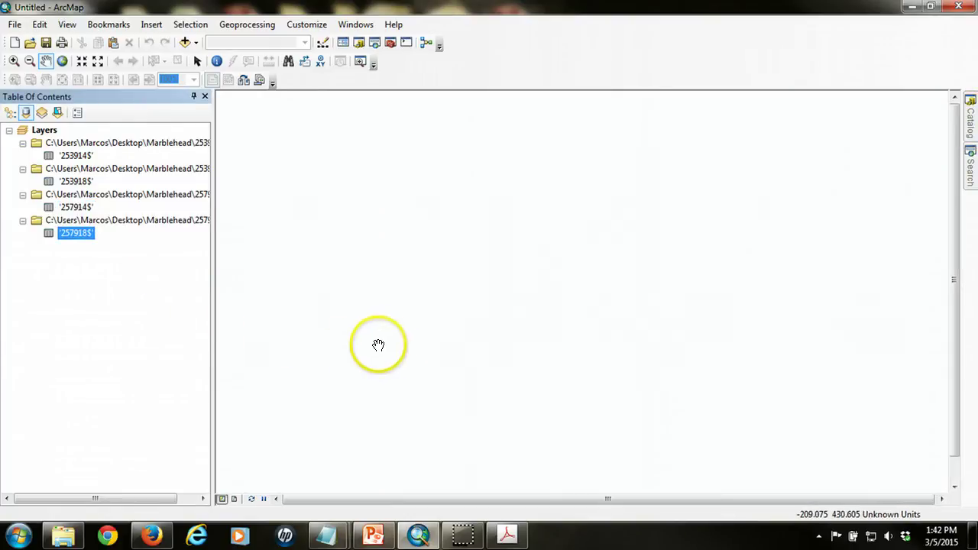
Step: Open the 253914$ attribute table to check its X, Y and Z fields and the options for the Z field, and close the table
left_click(80, 156)
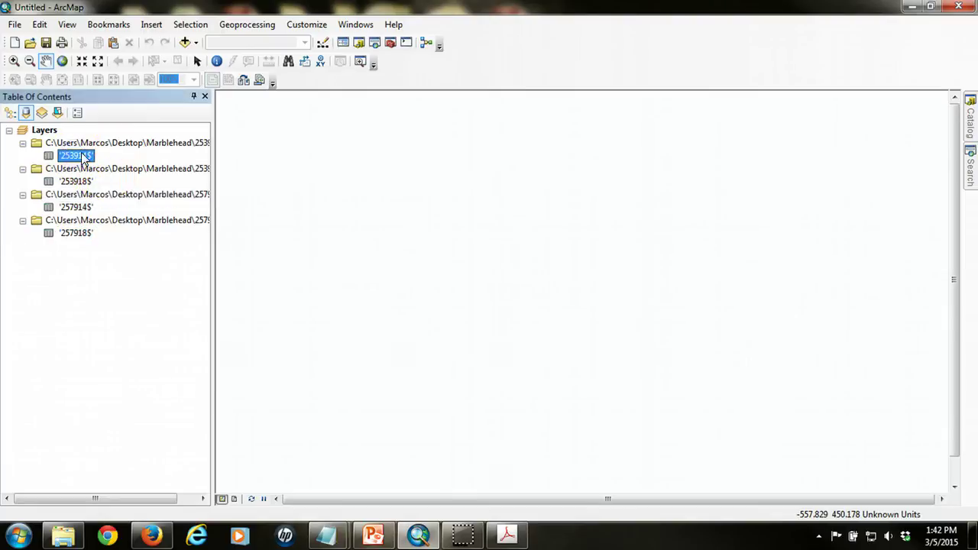
right_click(77, 155)
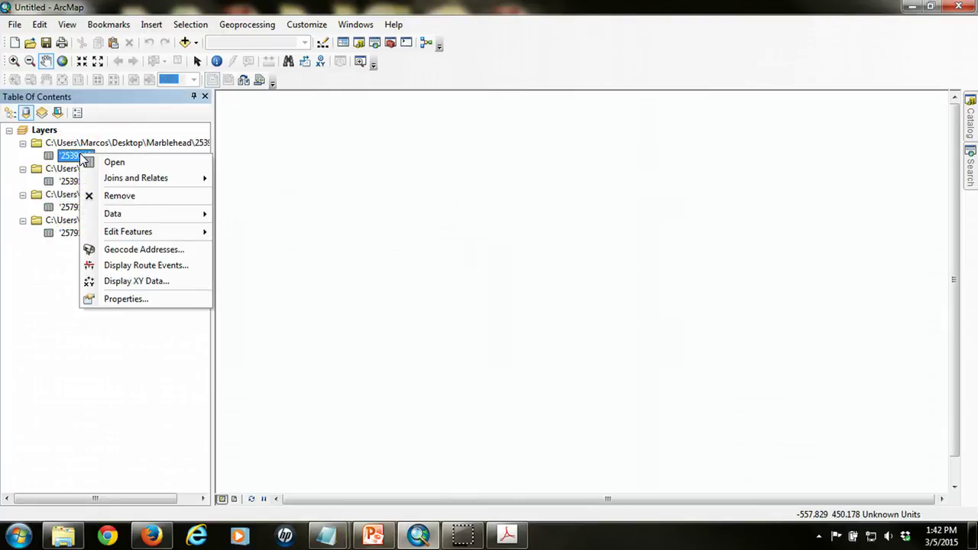
left_click(125, 165)
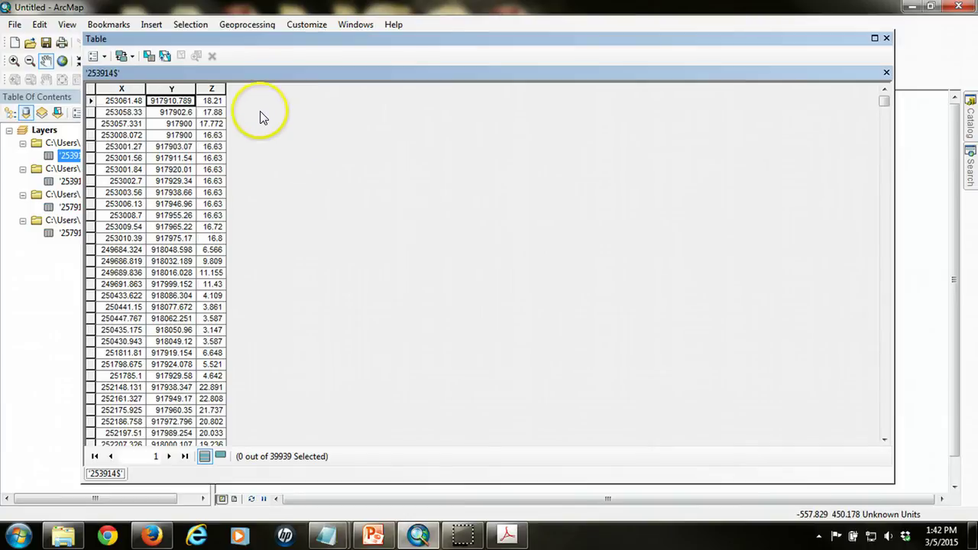
left_click(212, 87)
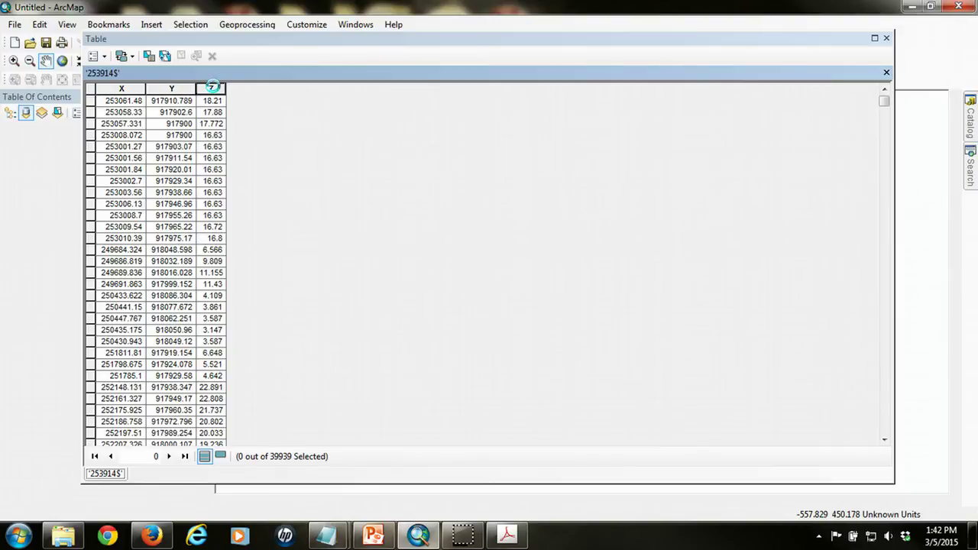
right_click(212, 87)
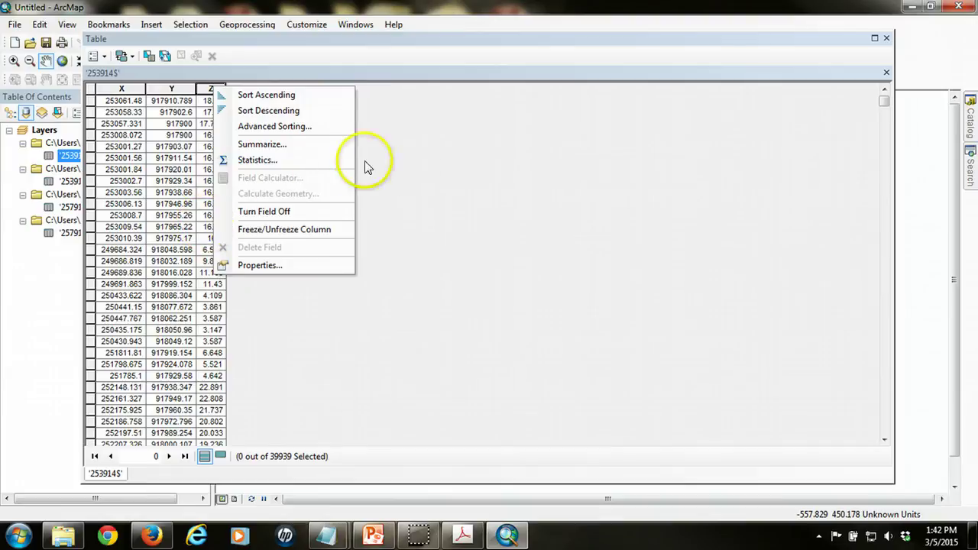
left_click(453, 142)
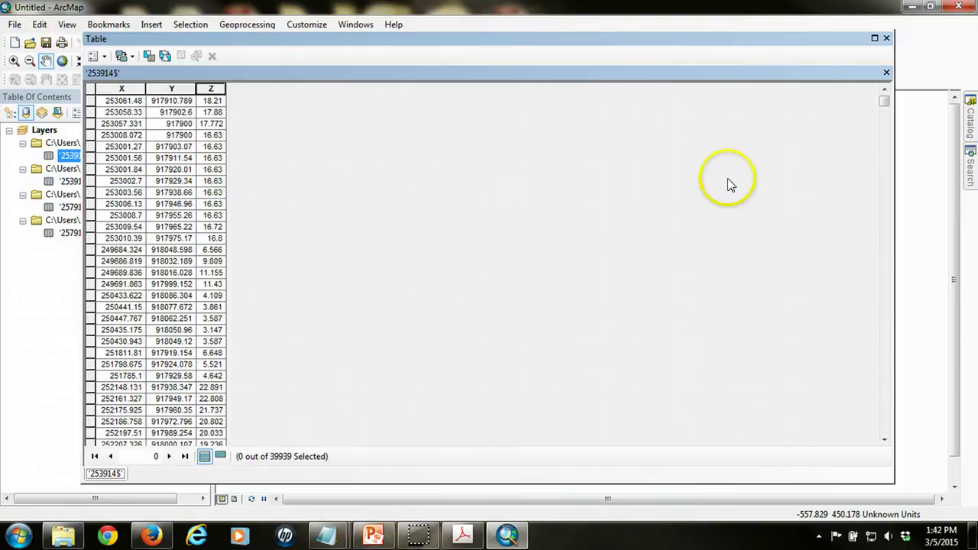
left_click(887, 38)
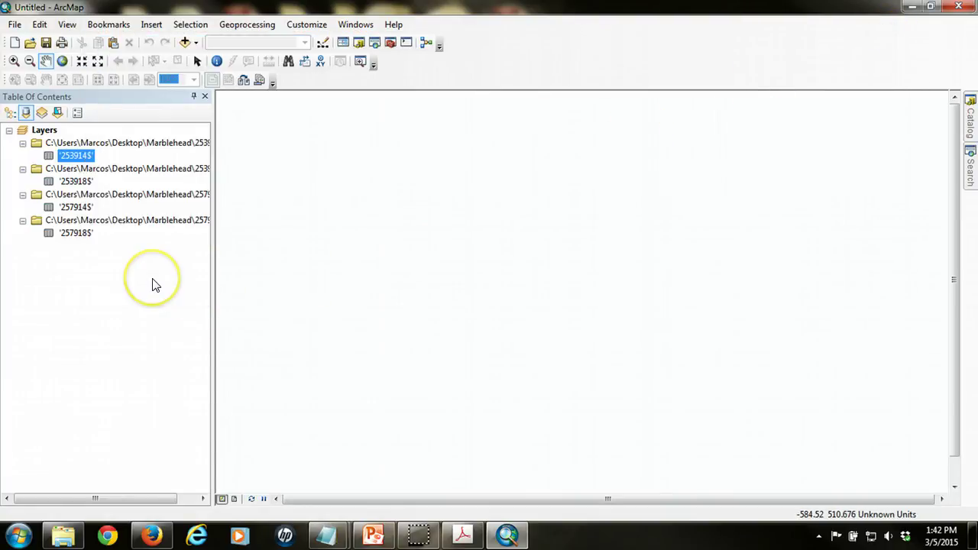